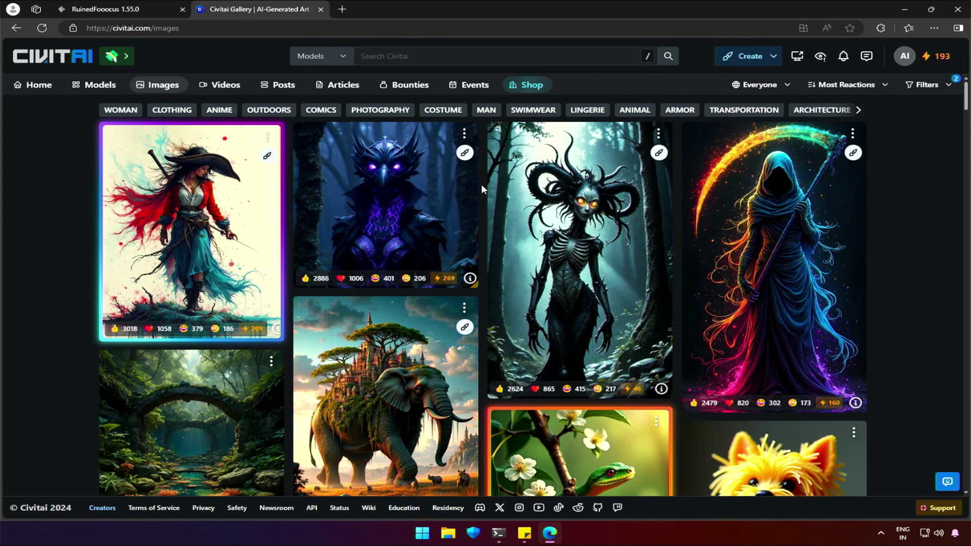
Step: Scroll the Civitai image gallery down until the colourful elderly couple card appears
{"action": "scroll", "coordinate": [481, 188], "scroll_direction": "down", "scroll_amount": 6}
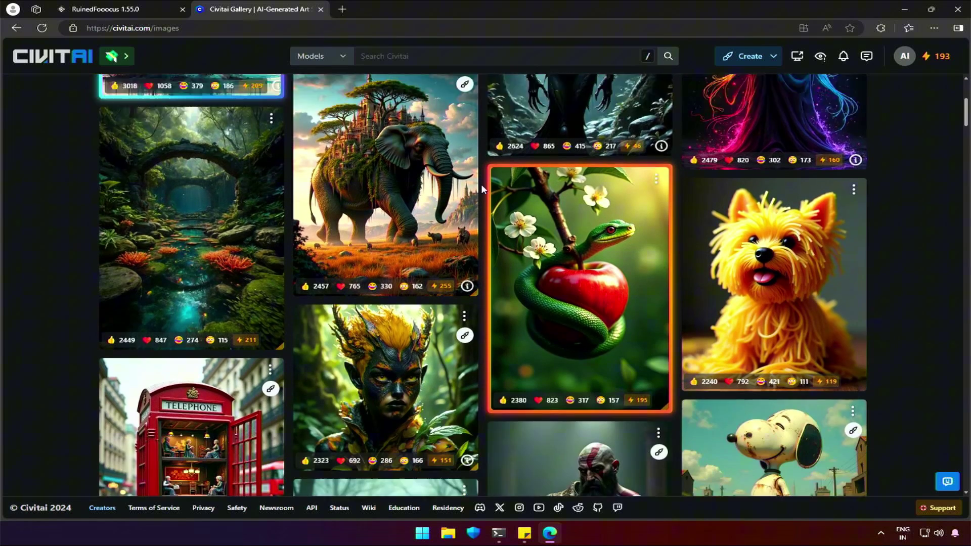
{"action": "scroll", "coordinate": [482, 187], "scroll_direction": "down", "scroll_amount": 9}
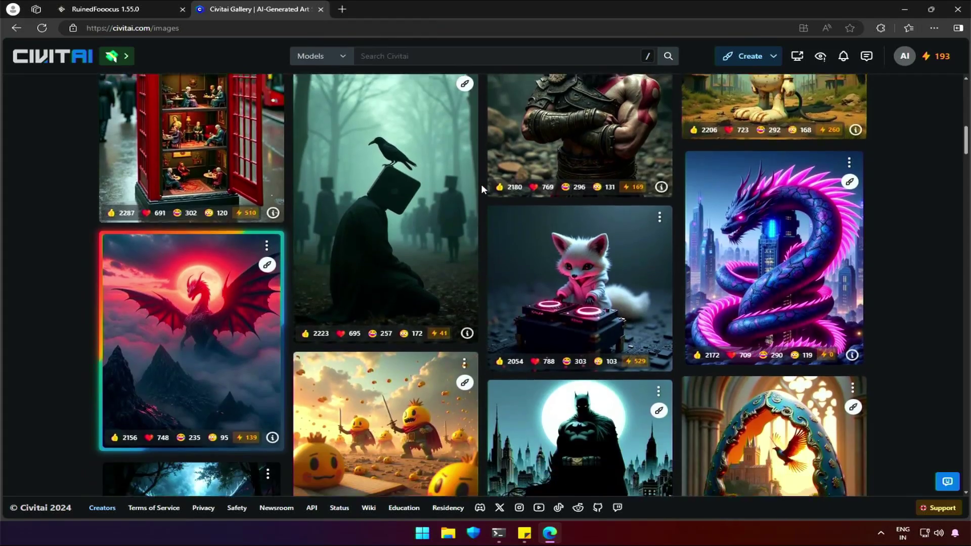
{"action": "scroll", "coordinate": [481, 184], "scroll_direction": "down", "scroll_amount": 8}
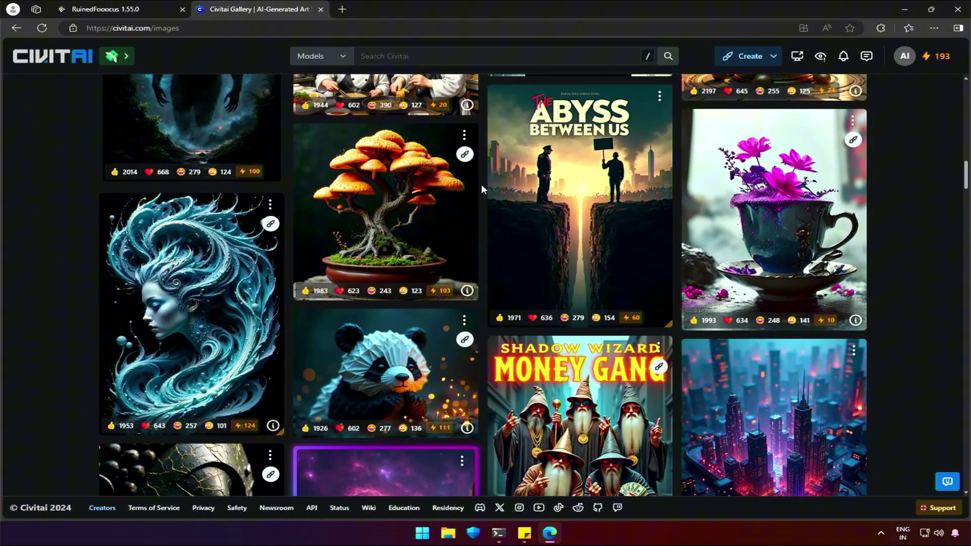
{"action": "scroll", "coordinate": [481, 187], "scroll_direction": "down", "scroll_amount": 3}
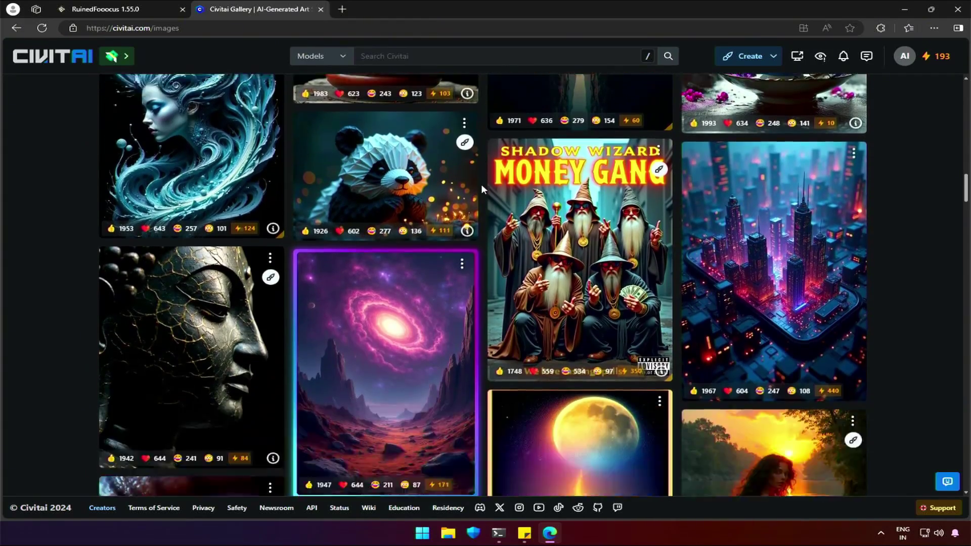
{"action": "scroll", "coordinate": [481, 184], "scroll_direction": "down", "scroll_amount": 5}
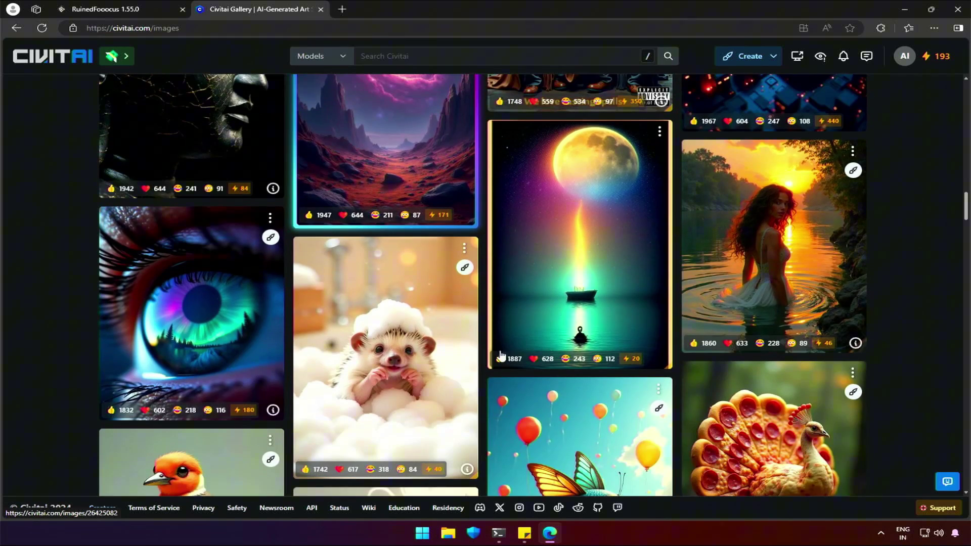
{"action": "scroll", "coordinate": [483, 361], "scroll_direction": "down", "scroll_amount": 6}
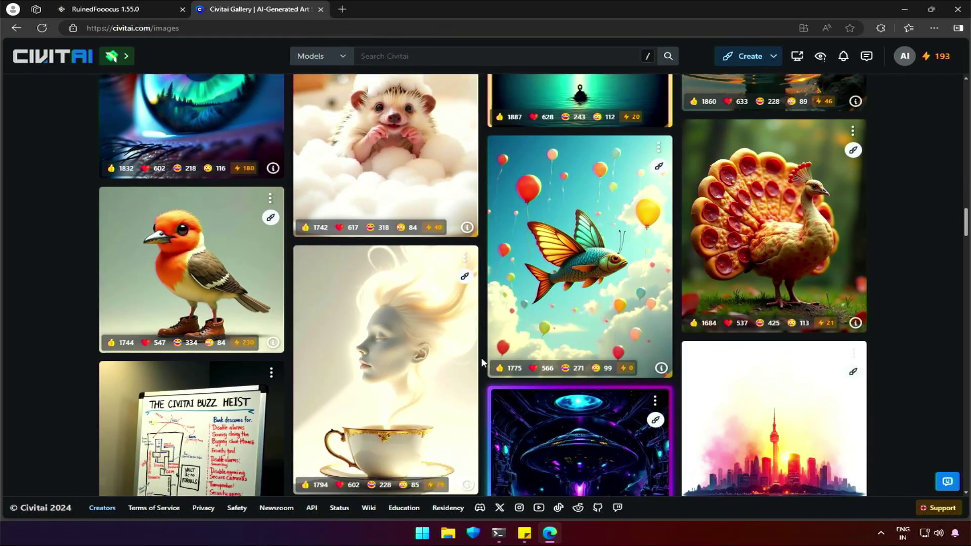
{"action": "scroll", "coordinate": [481, 357], "scroll_direction": "down", "scroll_amount": 9}
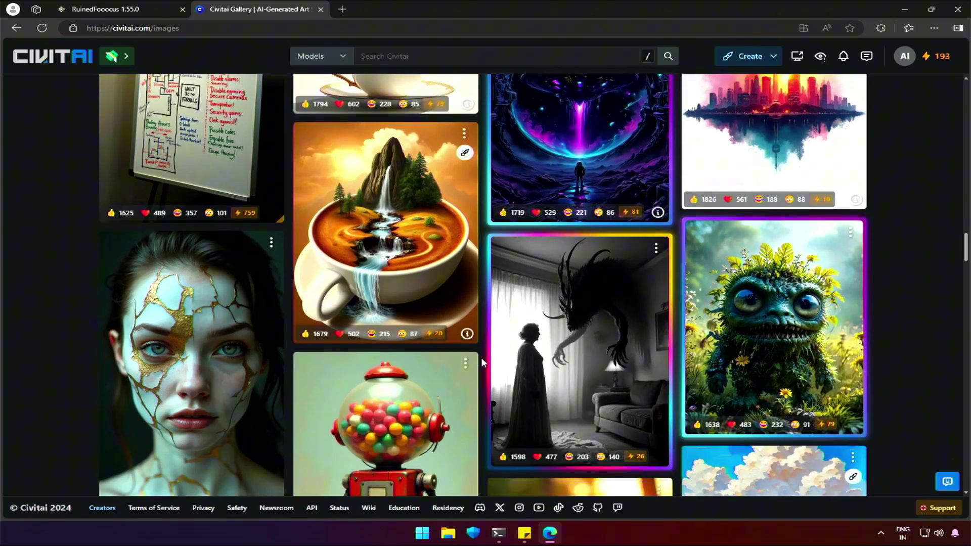
{"action": "scroll", "coordinate": [481, 357], "scroll_direction": "down", "scroll_amount": 7}
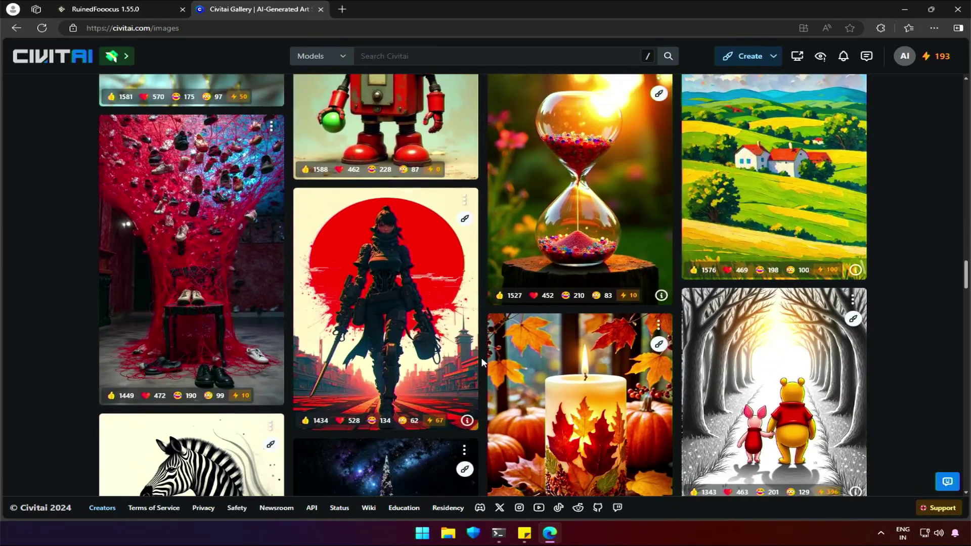
{"action": "scroll", "coordinate": [481, 357], "scroll_direction": "down", "scroll_amount": 4}
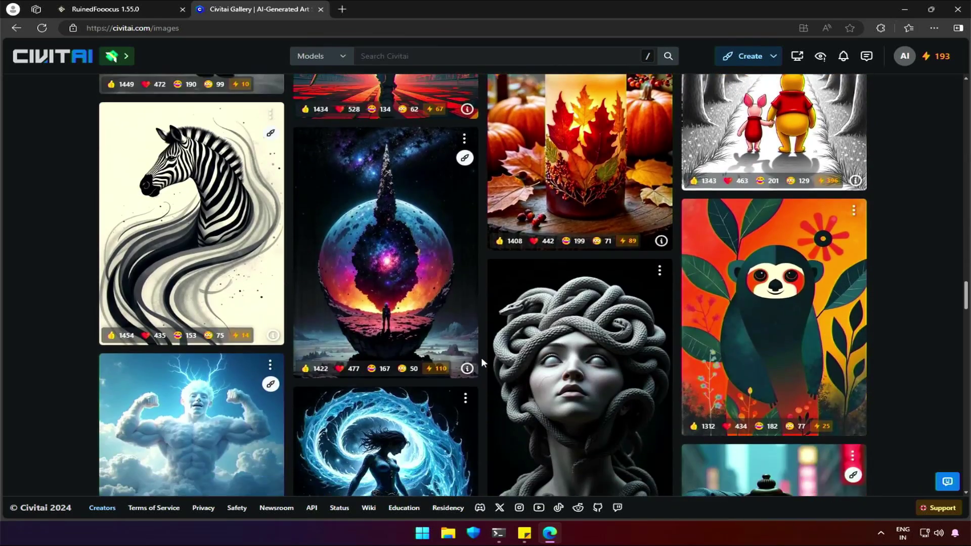
{"action": "scroll", "coordinate": [481, 357], "scroll_direction": "down", "scroll_amount": 10}
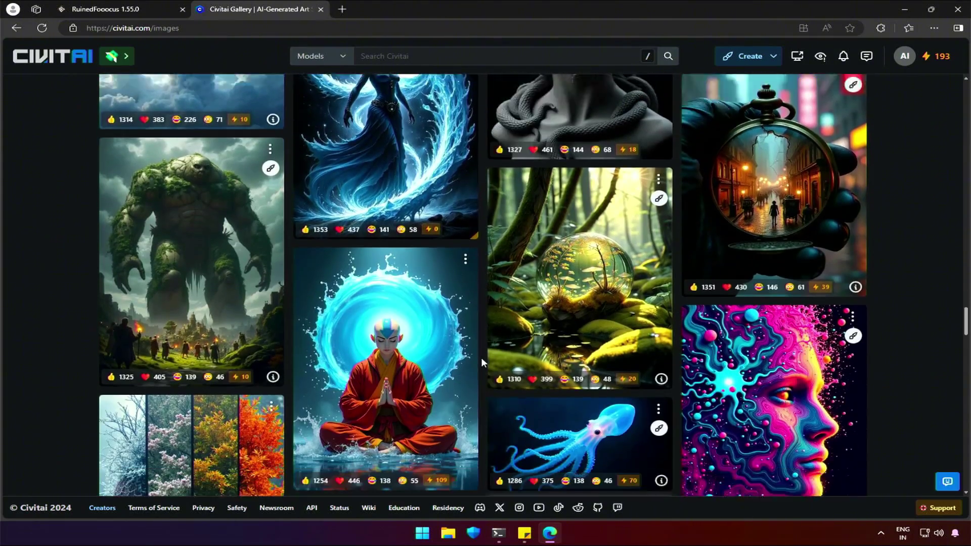
{"action": "scroll", "coordinate": [481, 357], "scroll_direction": "down", "scroll_amount": 11}
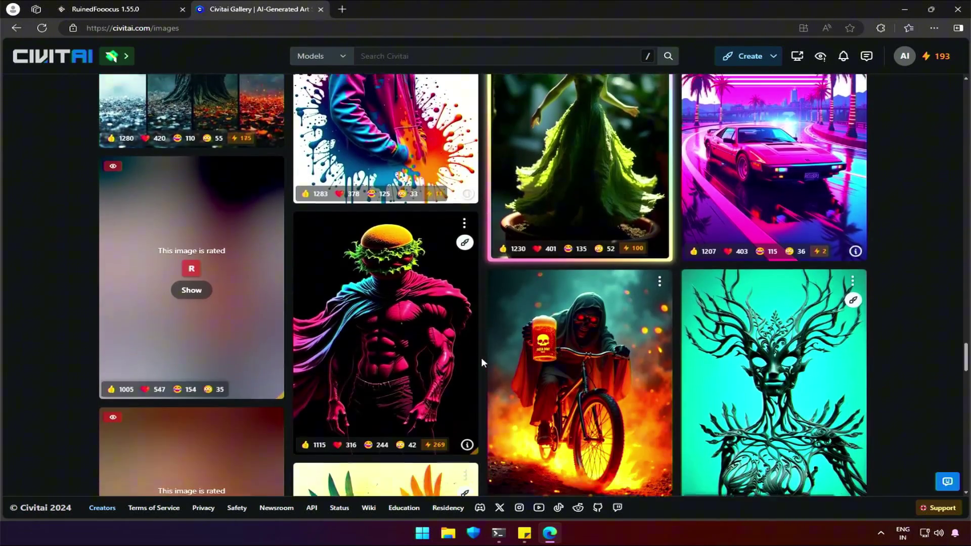
{"action": "scroll", "coordinate": [481, 357], "scroll_direction": "down", "scroll_amount": 7}
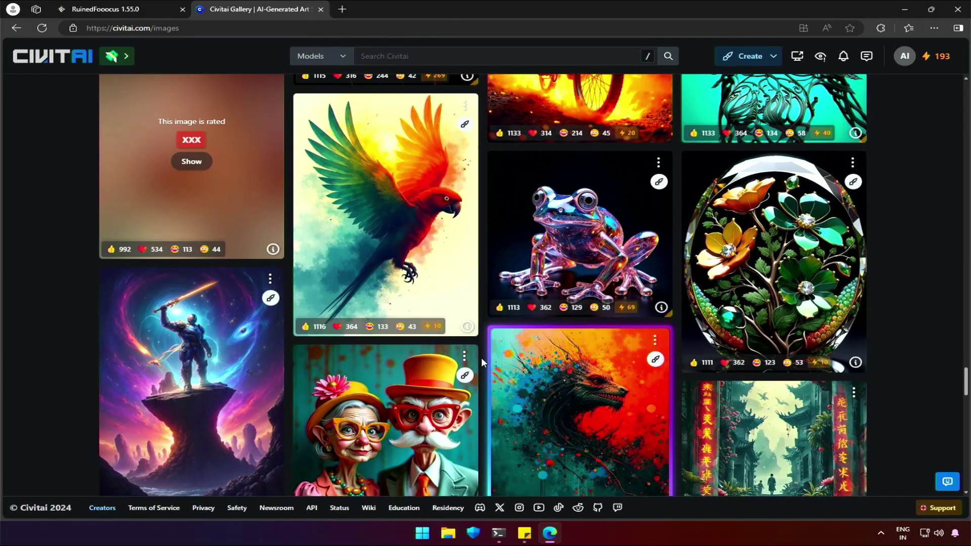
{"action": "scroll", "coordinate": [481, 357], "scroll_direction": "down", "scroll_amount": 3}
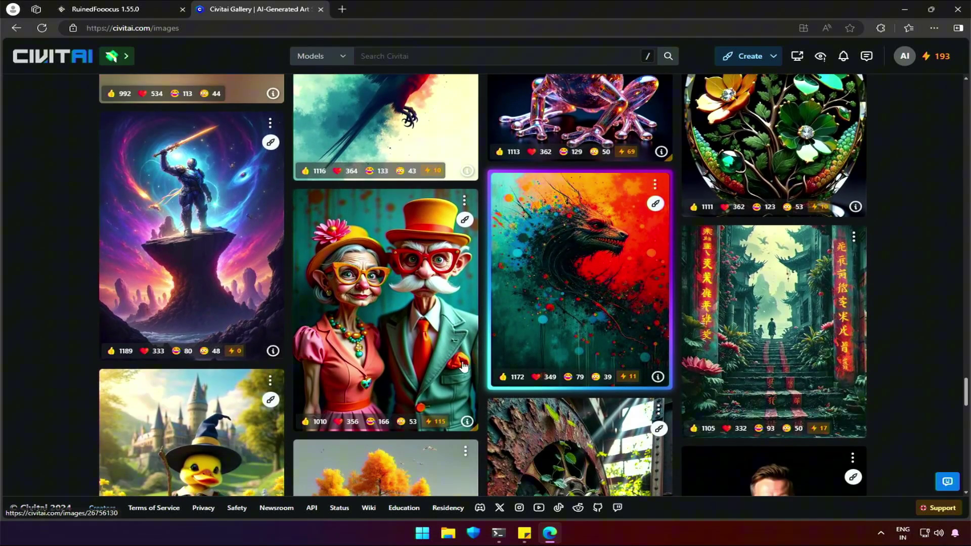
Step: Copy the couple image's prompt and generation data into a new sticky note, then return to RuinedFooocus
{"action": "left_click", "coordinate": [468, 422]}
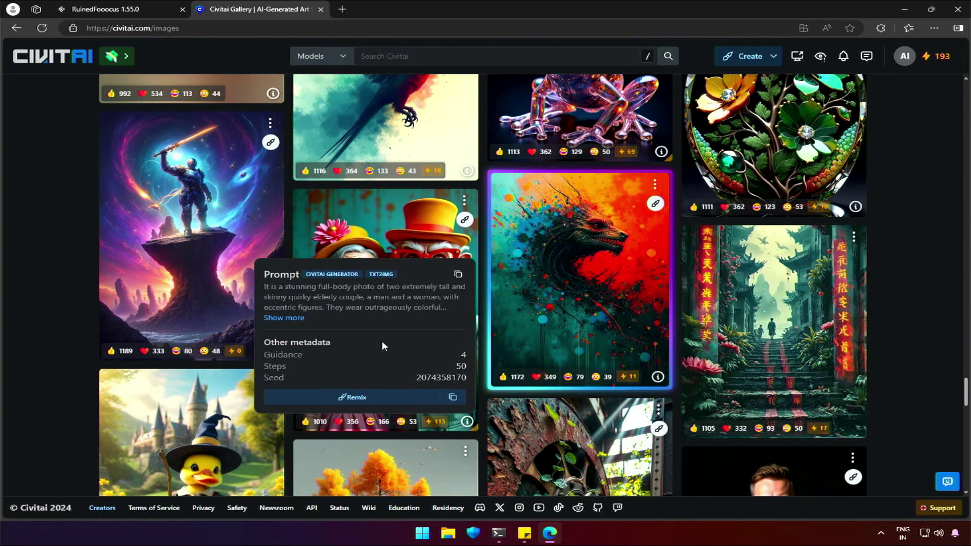
{"action": "left_click", "coordinate": [469, 422]}
{"action": "left_click", "coordinate": [524, 532]}
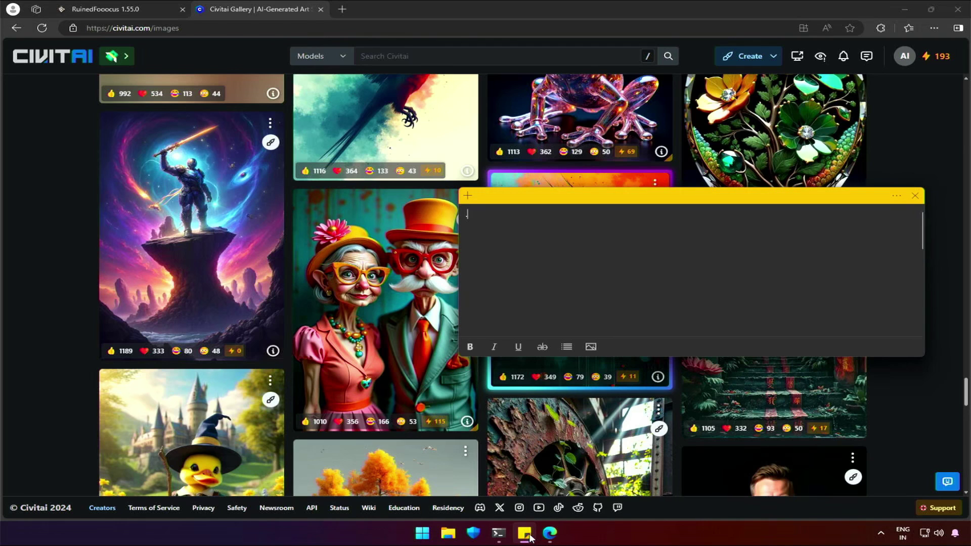
{"action": "key", "text": "ctrl+v"}
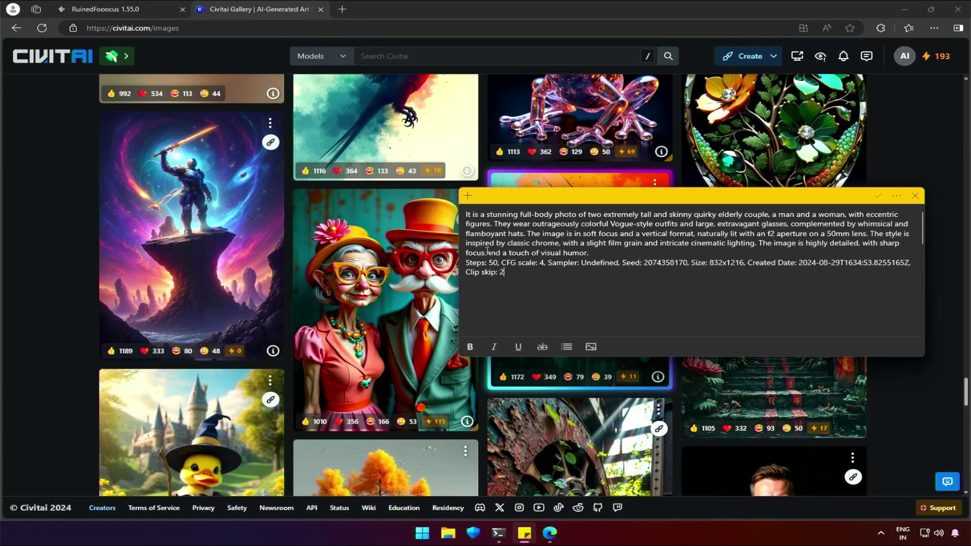
{"action": "left_click", "coordinate": [132, 9]}
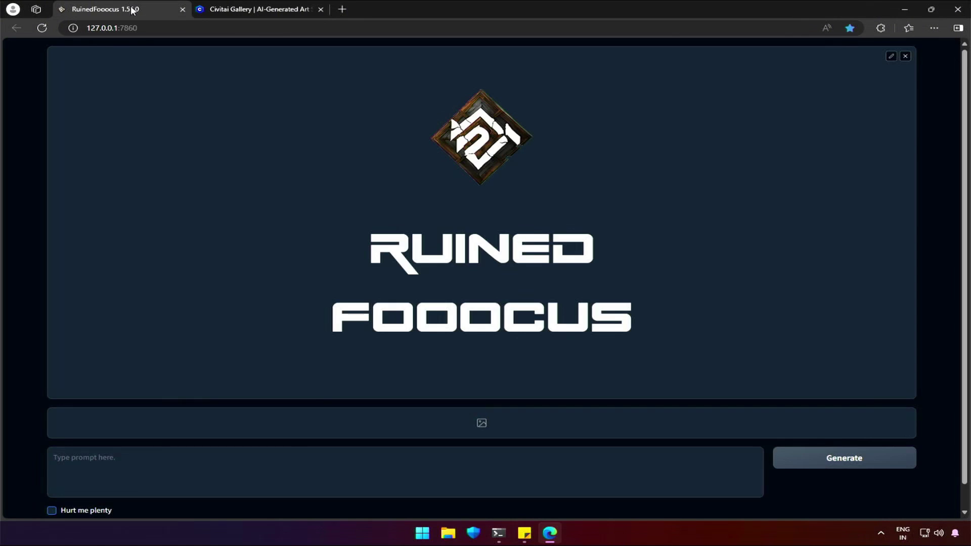
Step: Paste the sticky note's first prompt paragraph into the RuinedFooocus prompt box
{"action": "left_click", "coordinate": [524, 533]}
{"action": "left_click_drag", "start_coordinate": [592, 251], "coordinate": [456, 215]}
{"action": "key", "text": "ctrl+c"}
{"action": "left_click", "coordinate": [222, 476]}
{"action": "key", "text": "ctrl+v"}
Step: Tick Hurt me plenty and move the sticky note aside to compare steps and CFG
{"action": "left_click", "coordinate": [70, 511]}
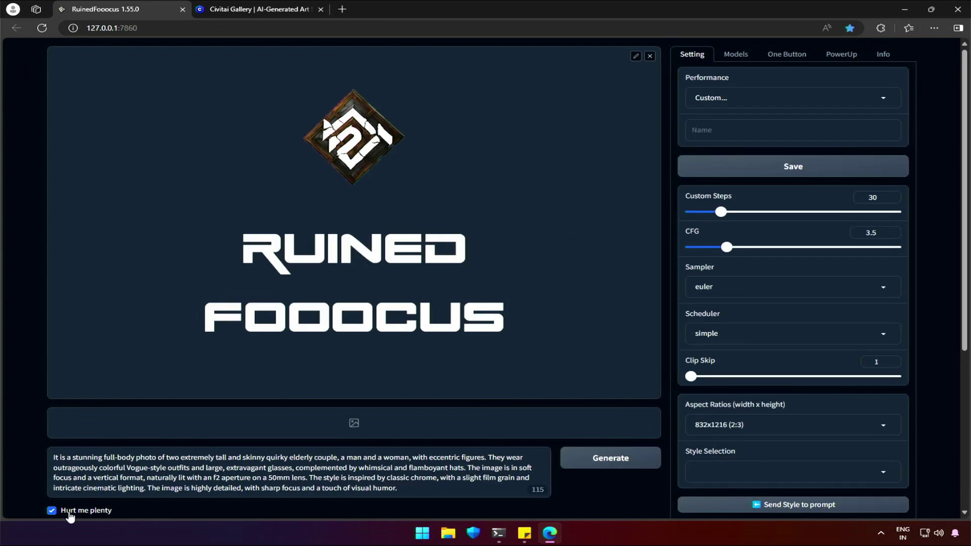
{"action": "key", "text": "alt+Tab"}
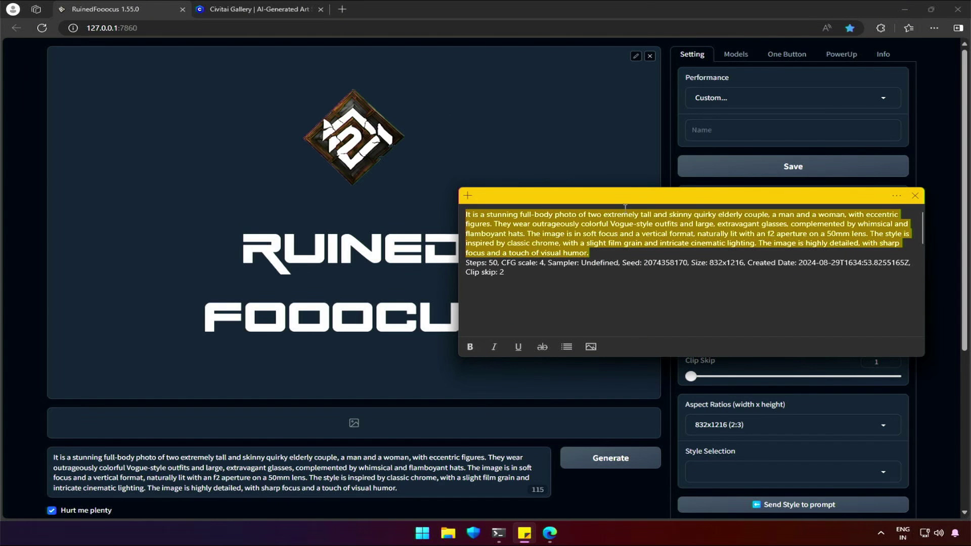
{"action": "left_click_drag", "start_coordinate": [640, 198], "coordinate": [369, 162]}
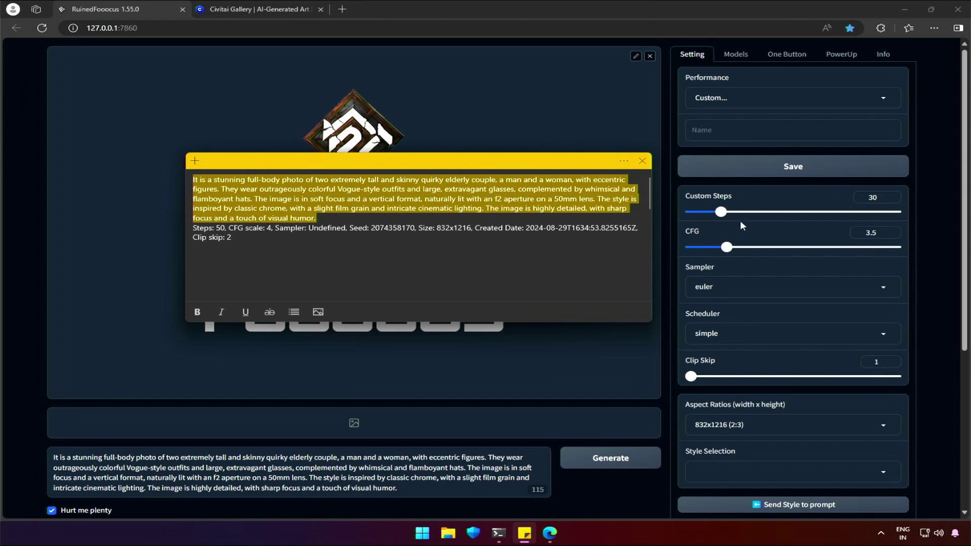
{"action": "left_click", "coordinate": [724, 253]}
{"action": "key", "text": "alt+Tab"}
{"action": "left_click", "coordinate": [261, 264]}
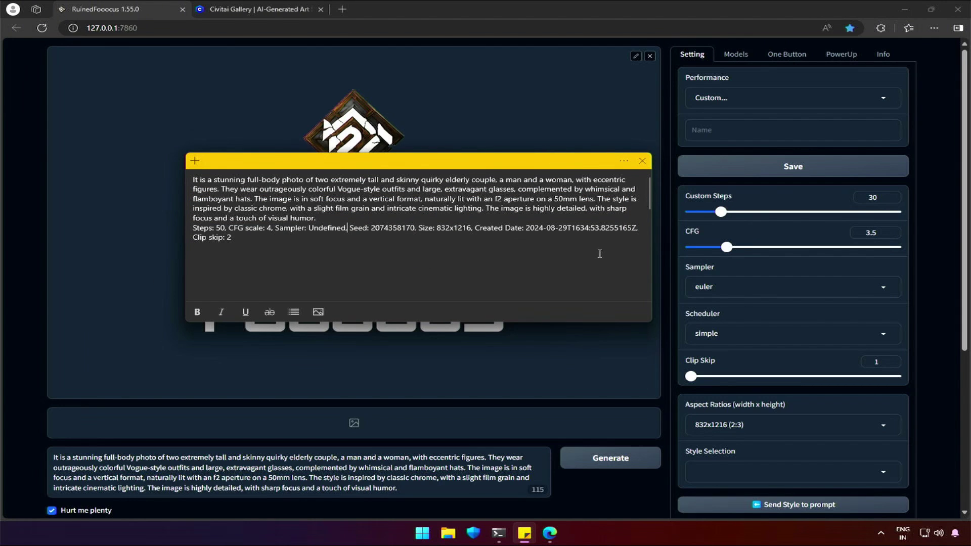
Step: Generate two couple images with flux1DFp16_v10, opening each result in a new tab
{"action": "left_click", "coordinate": [741, 57]}
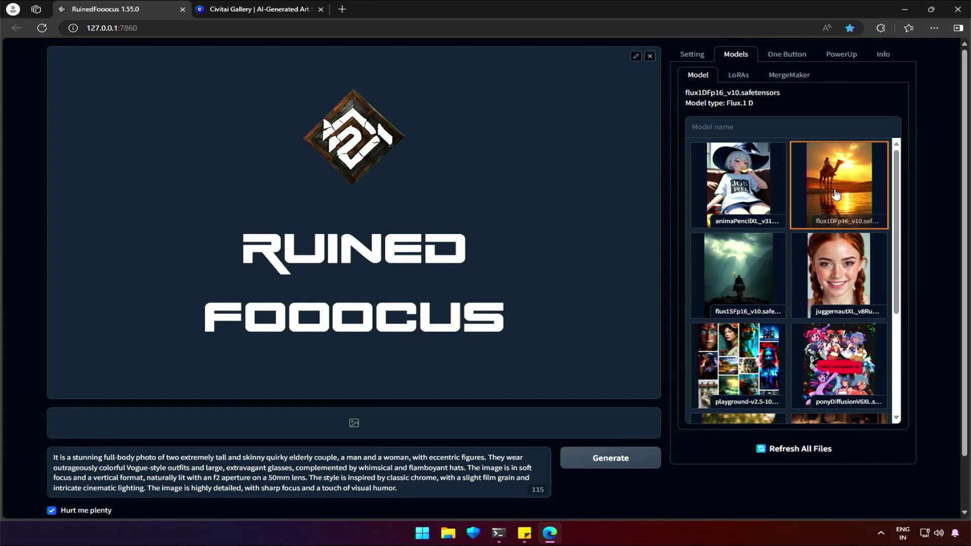
{"action": "left_click", "coordinate": [604, 460]}
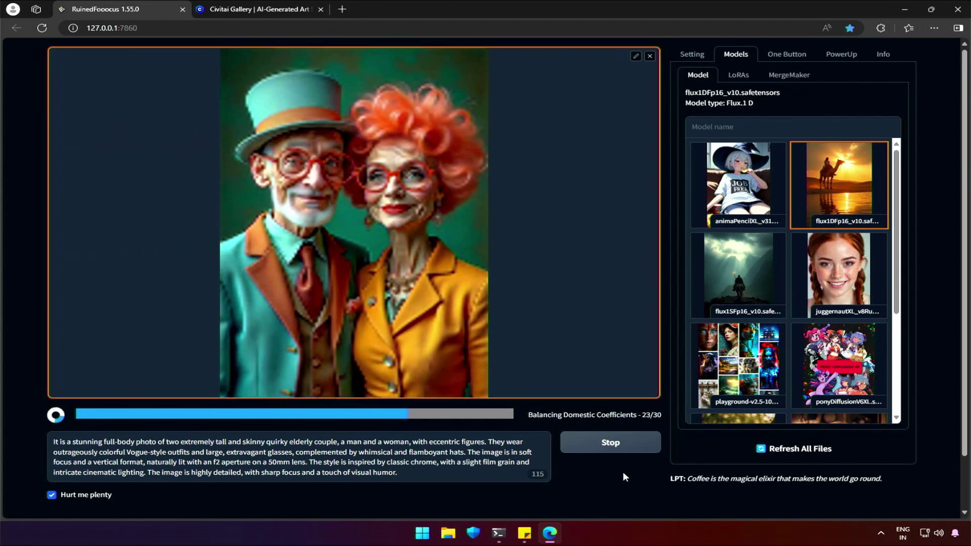
{"action": "right_click", "coordinate": [356, 429]}
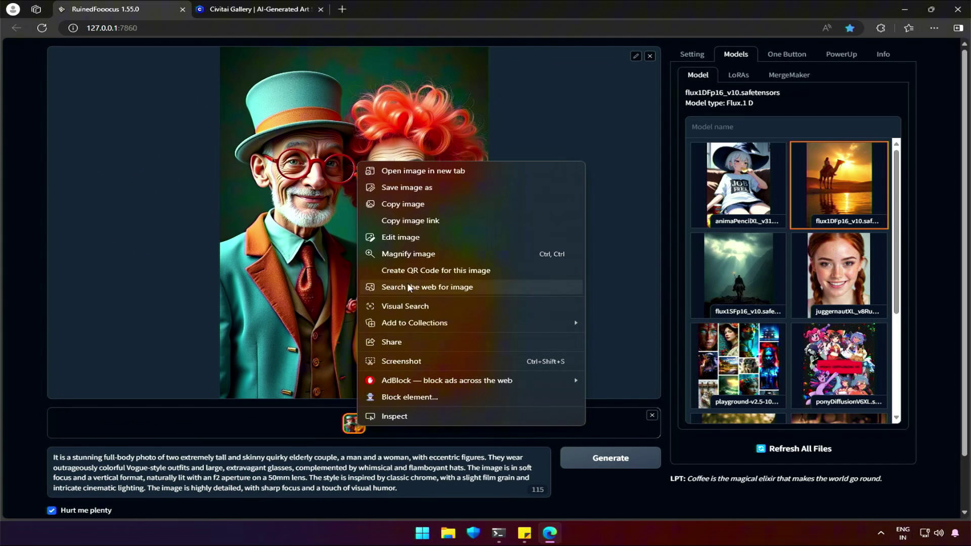
{"action": "left_click", "coordinate": [400, 168]}
{"action": "left_click", "coordinate": [606, 460]}
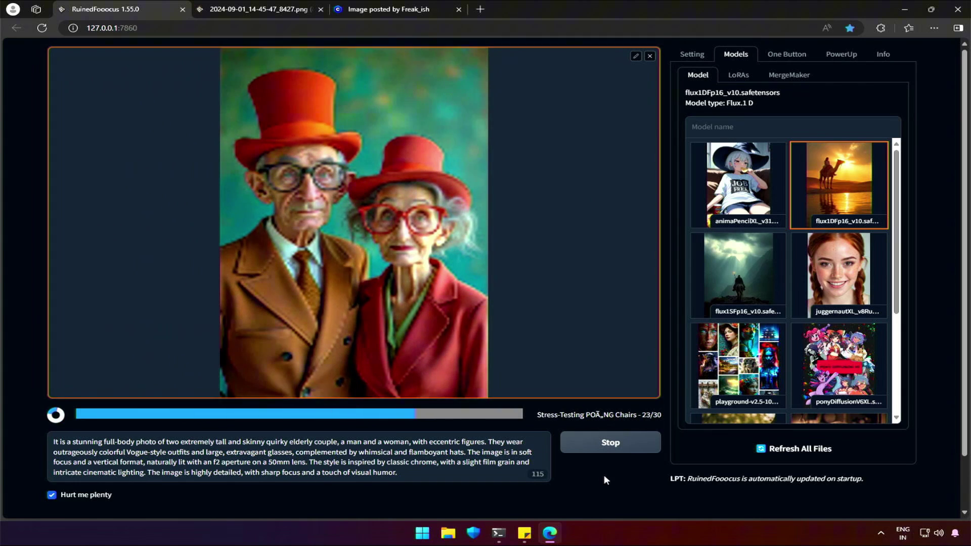
{"action": "right_click", "coordinate": [354, 428]}
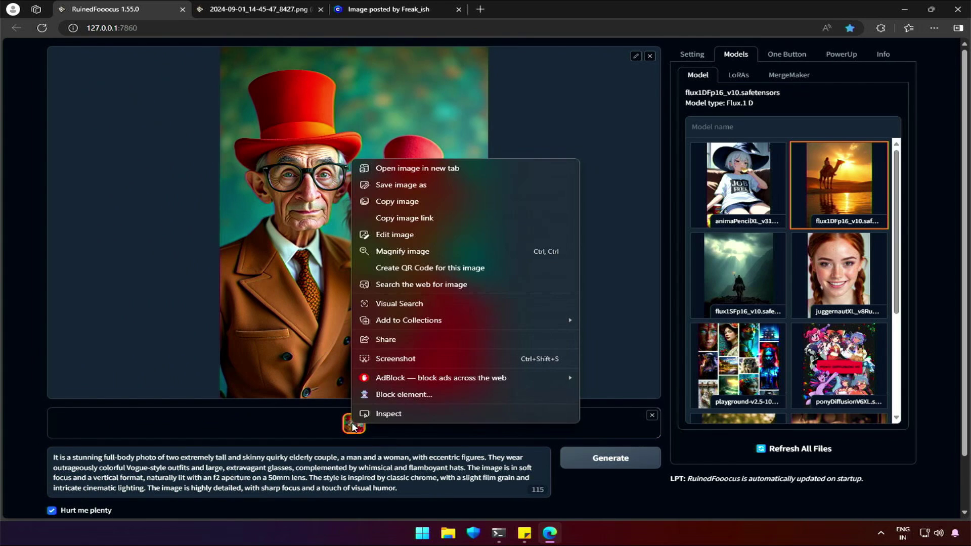
{"action": "left_click", "coordinate": [399, 169]}
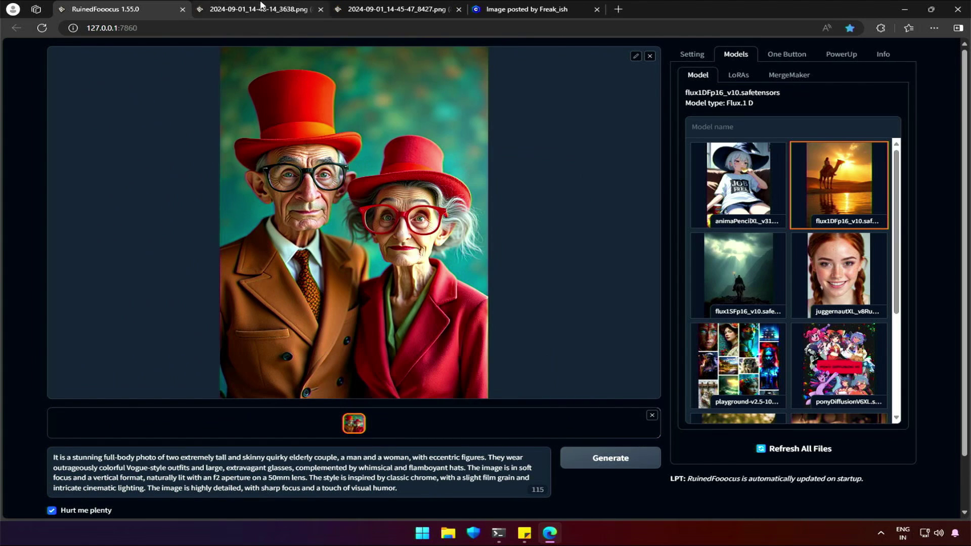
Step: View the red-hatted and teal-suited couple results full size, then revisit the Civitai original
{"action": "left_click", "coordinate": [261, 9]}
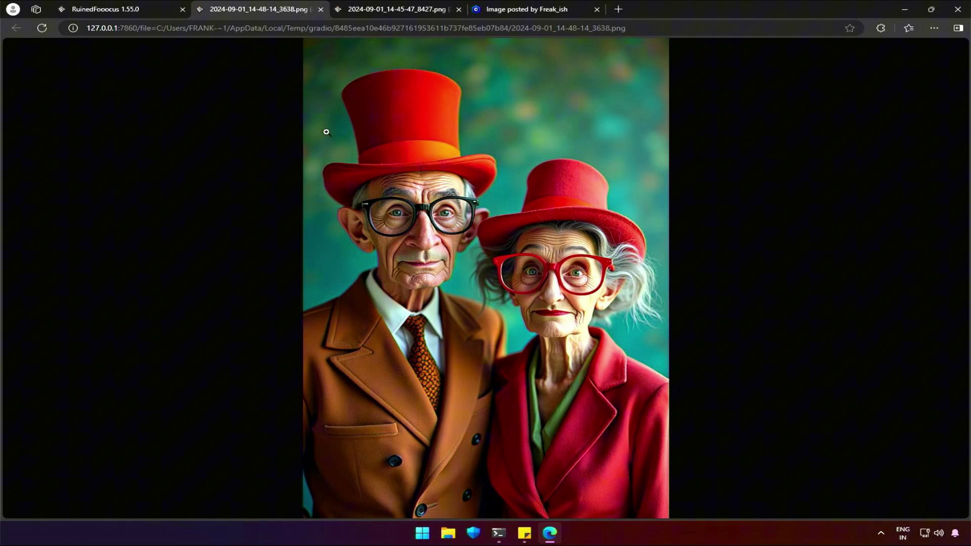
{"action": "left_click", "coordinate": [370, 8]}
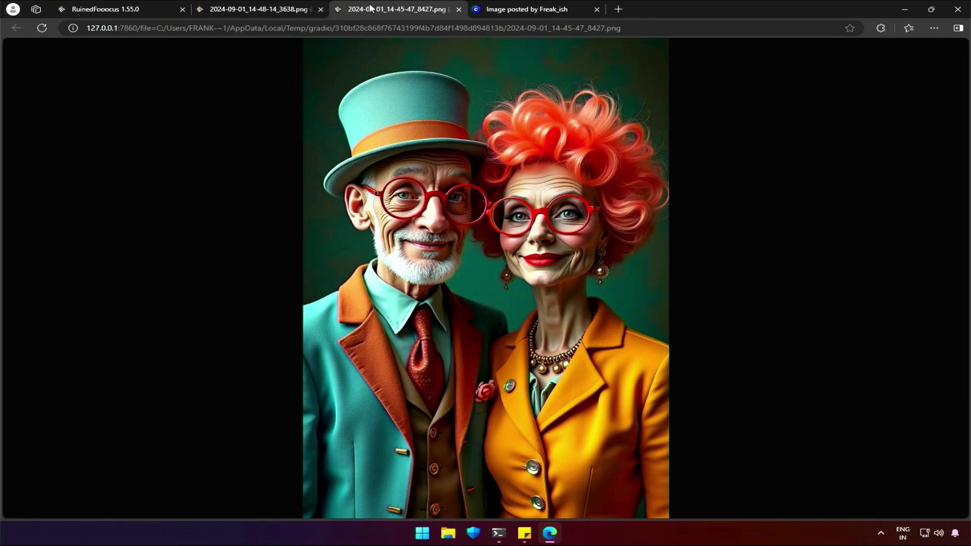
{"action": "left_click", "coordinate": [525, 9]}
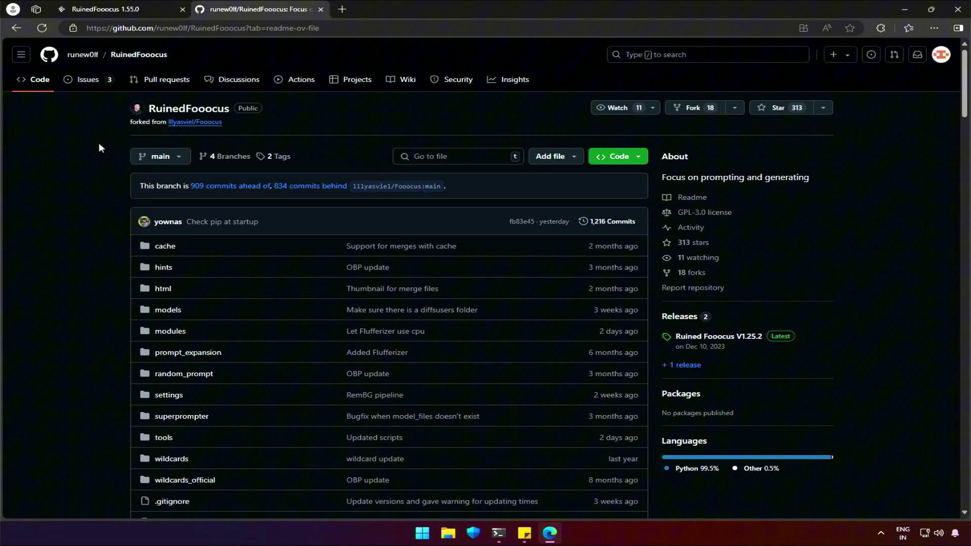
{"action": "left_click_drag", "start_coordinate": [121, 112], "coordinate": [241, 111]}
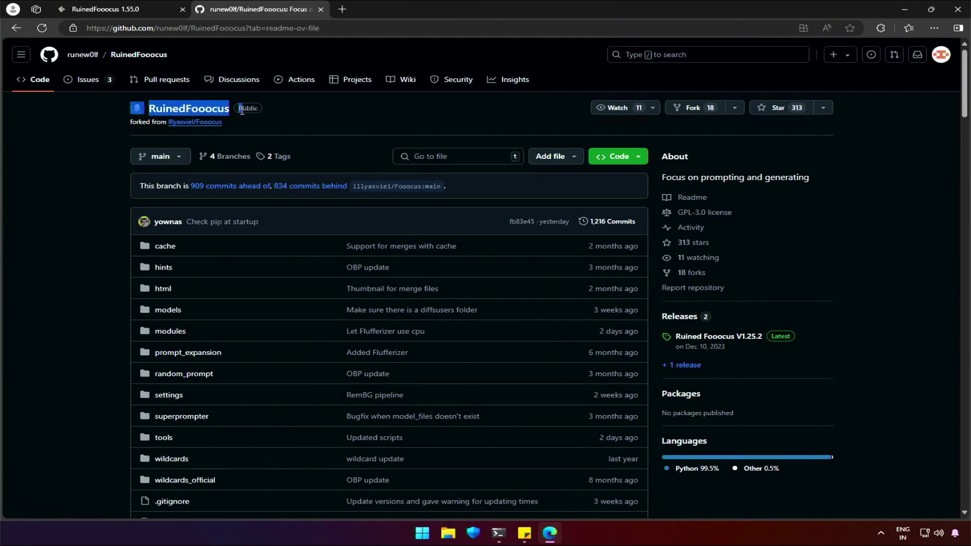
{"action": "left_click", "coordinate": [92, 144]}
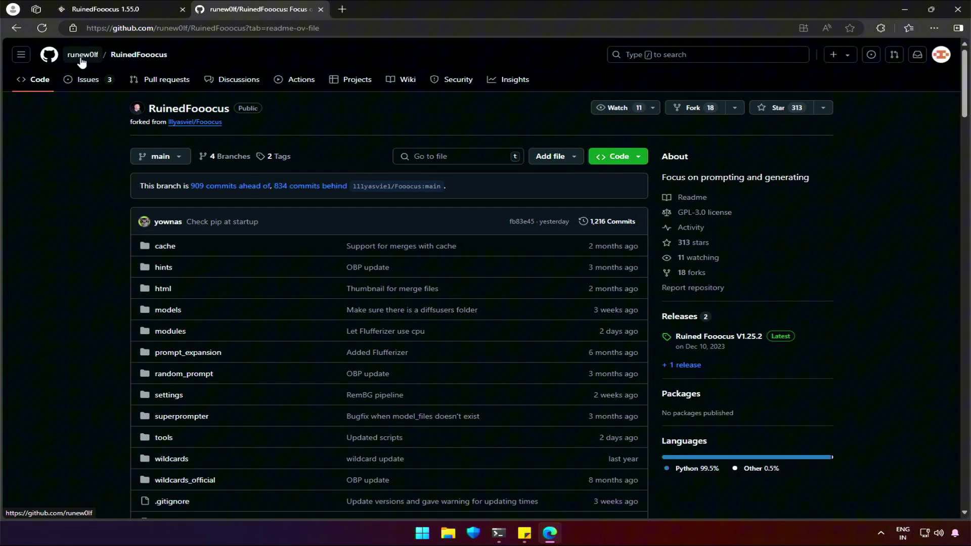
{"action": "middle_click", "coordinate": [82, 55]}
{"action": "key", "text": "ctrl+Tab"}
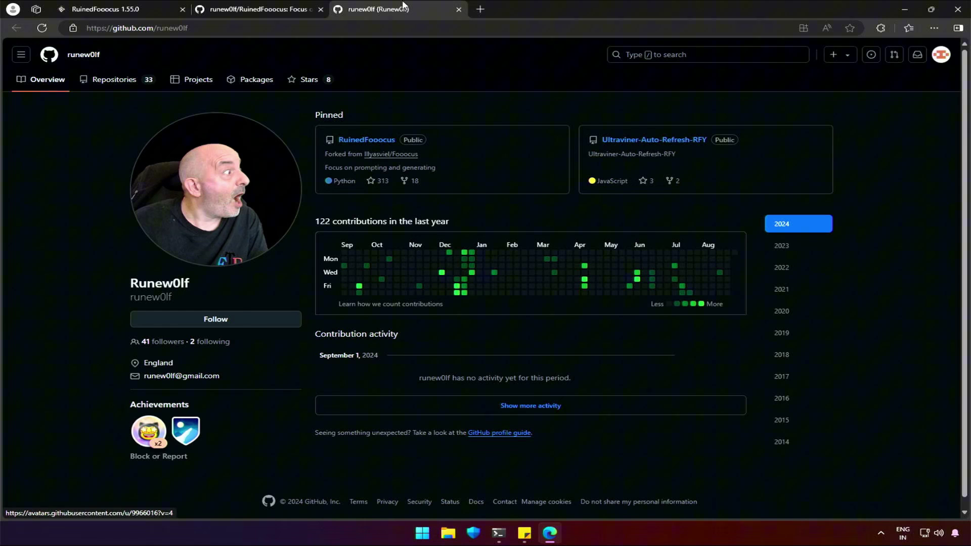
{"action": "key", "text": "ctrl+w"}
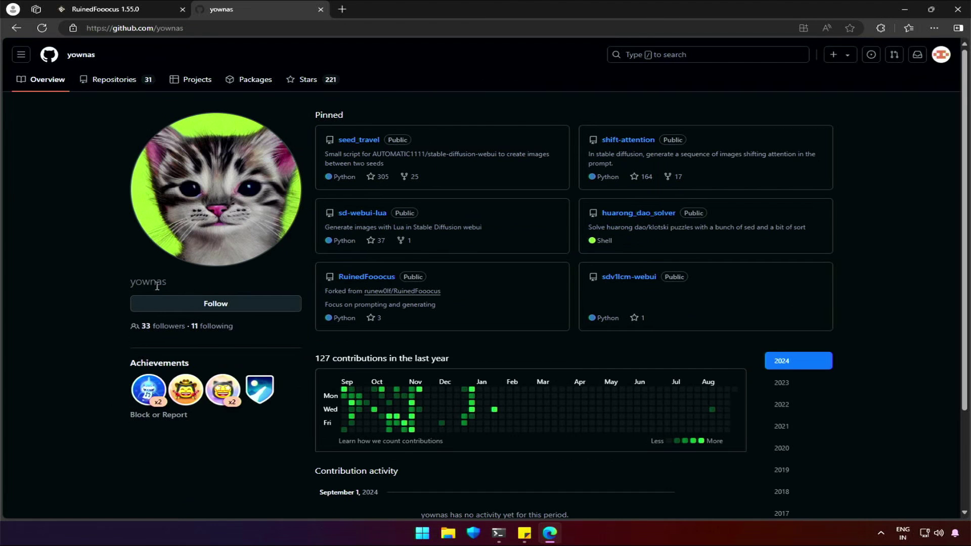
{"action": "left_click_drag", "start_coordinate": [127, 290], "coordinate": [176, 287]}
{"action": "left_click", "coordinate": [196, 285]}
{"action": "key", "text": "alt+Left"}
Step: Save the Windows RuinedFooocus archive to Local Disk (D:) and note the 7ZIP extraction advice
{"action": "scroll", "coordinate": [121, 300], "scroll_direction": "down", "scroll_amount": 15}
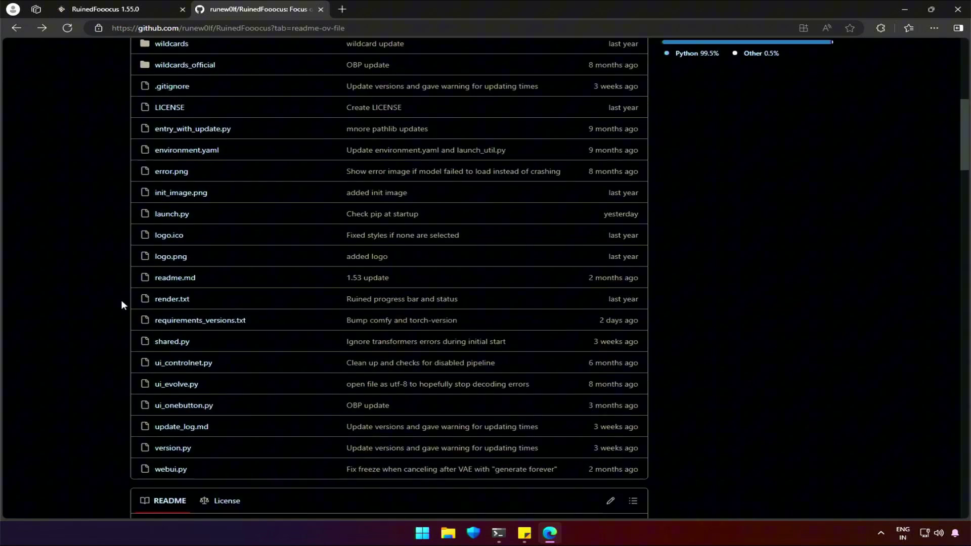
{"action": "scroll", "coordinate": [122, 302], "scroll_direction": "down", "scroll_amount": 12}
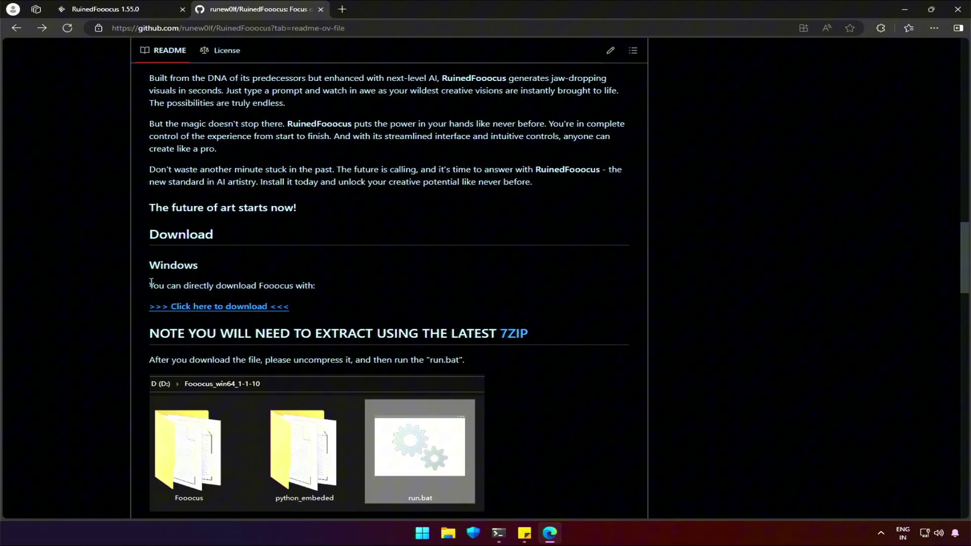
{"action": "left_click_drag", "start_coordinate": [141, 264], "coordinate": [335, 284]}
{"action": "left_click", "coordinate": [335, 283]}
{"action": "left_click", "coordinate": [197, 310]}
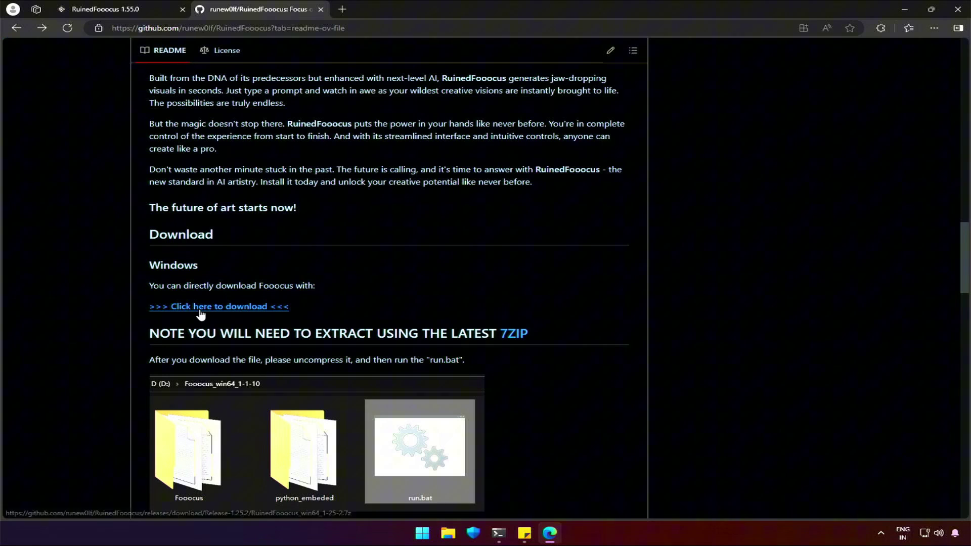
{"action": "left_click", "coordinate": [830, 80]}
{"action": "left_click", "coordinate": [76, 198]}
{"action": "left_click", "coordinate": [348, 301]}
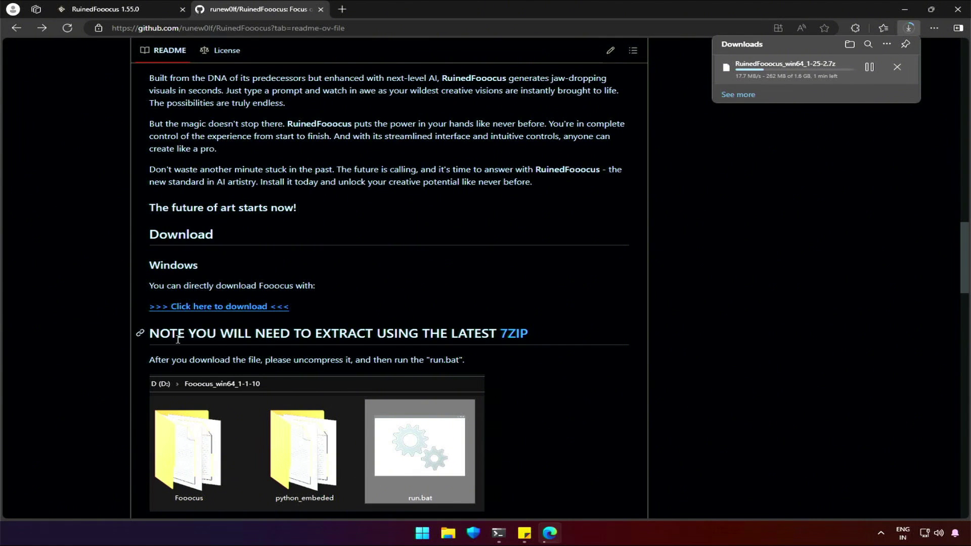
{"action": "left_click_drag", "start_coordinate": [149, 334], "coordinate": [501, 334]}
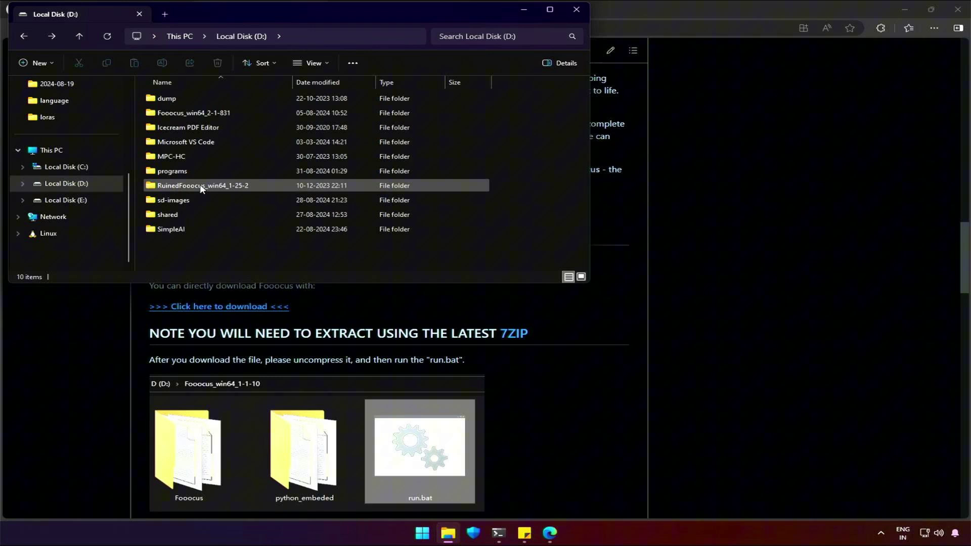
Step: Navigate into RuinedFooocus_win64_1-25-2's models > checkpoints folder, after checking the older Fooocus checkpoints
{"action": "double_click", "coordinate": [199, 185]}
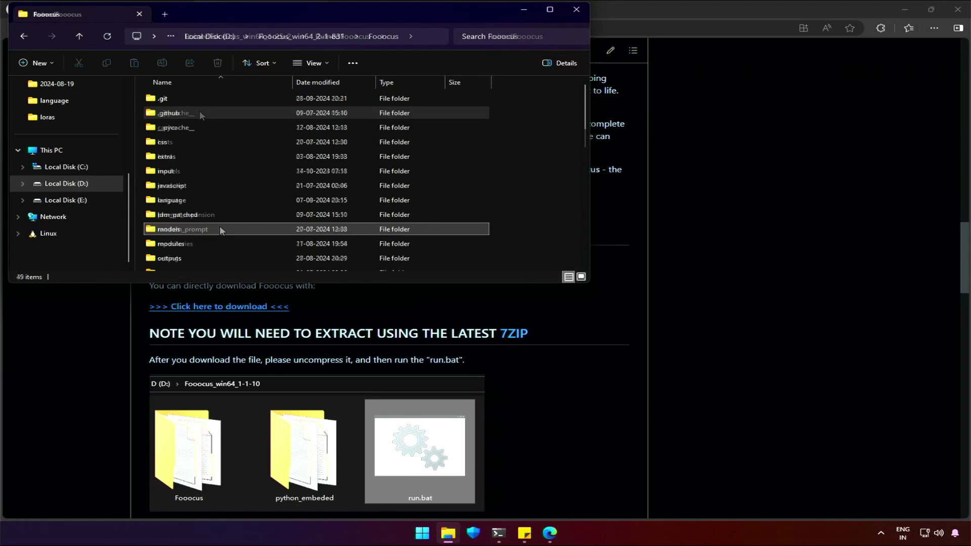
{"action": "double_click", "coordinate": [219, 226]}
{"action": "double_click", "coordinate": [217, 98]}
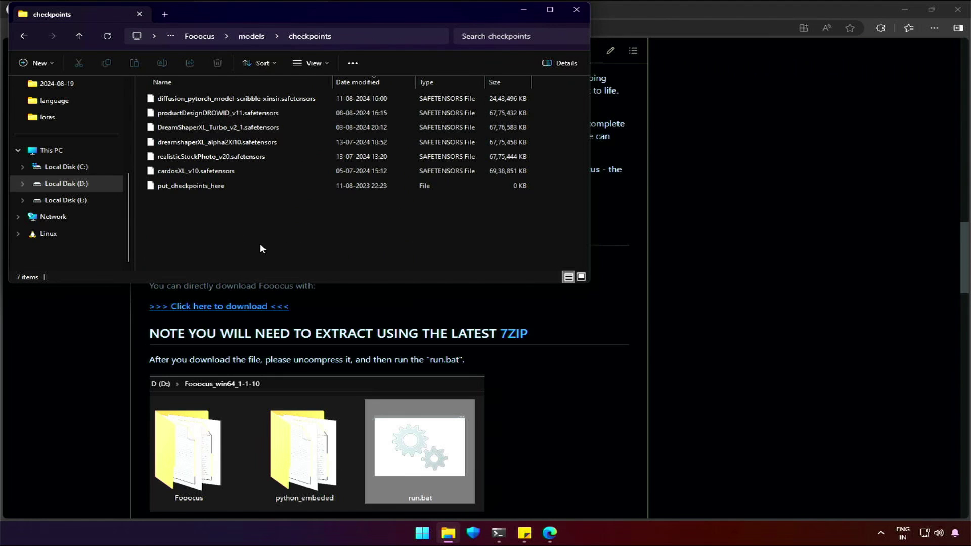
{"action": "left_click", "coordinate": [45, 117]}
{"action": "double_click", "coordinate": [188, 170]}
{"action": "double_click", "coordinate": [183, 99]}
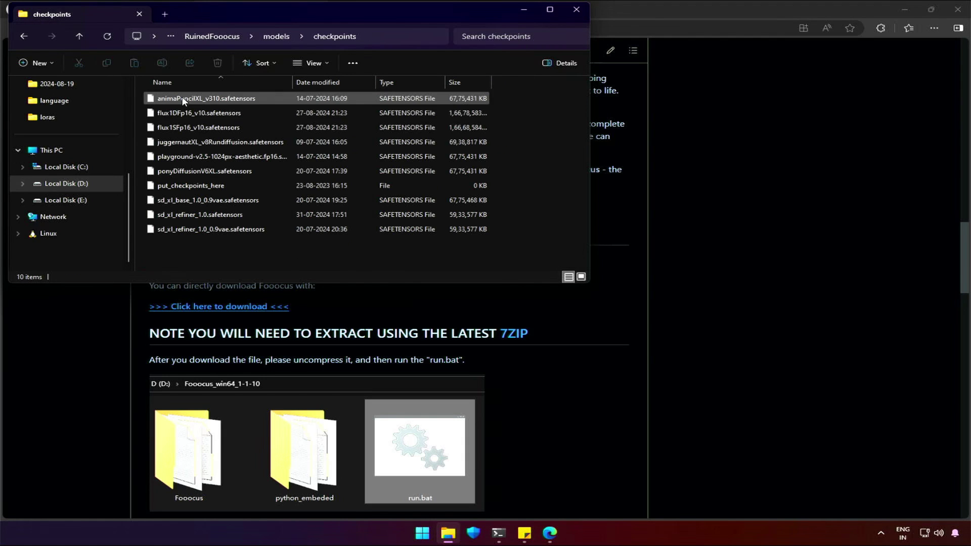
Step: Select every checkpoint except flux1DFp16 and flux1SFp16, then go back to the install folder
{"action": "key", "text": "ctrl+a"}
{"action": "left_click", "coordinate": [223, 113], "text": "ctrl"}
{"action": "left_click", "coordinate": [223, 127], "text": "ctrl"}
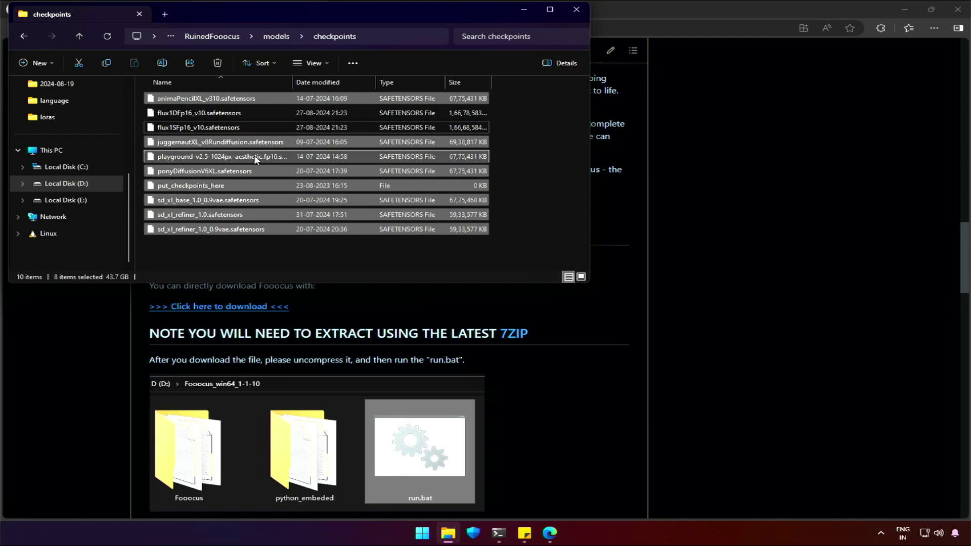
{"action": "left_click", "coordinate": [21, 38]}
{"action": "left_click", "coordinate": [21, 38]}
{"action": "left_click", "coordinate": [22, 39]}
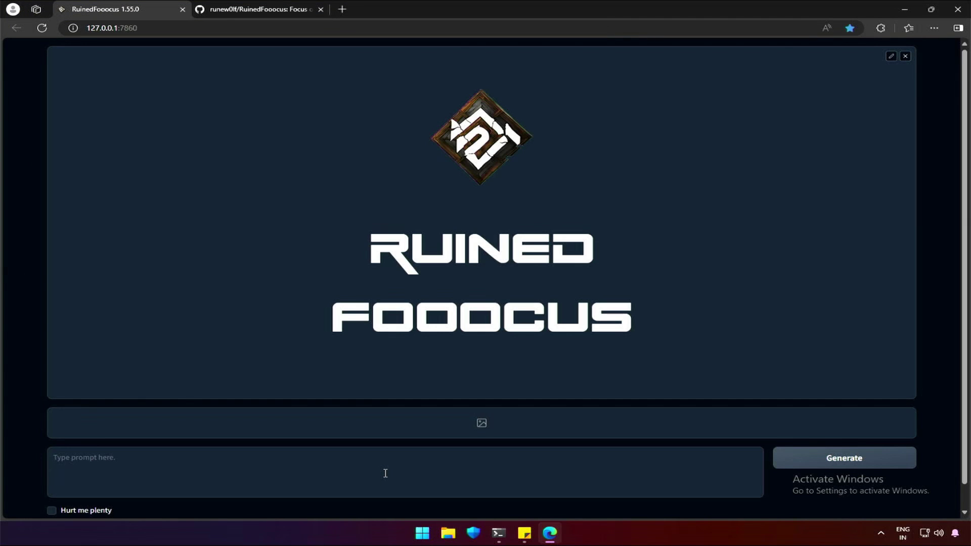
Step: Generate 'a woman', then regenerate it with the sai-anime style under Hurt me plenty
{"action": "type", "text": "a woman"}
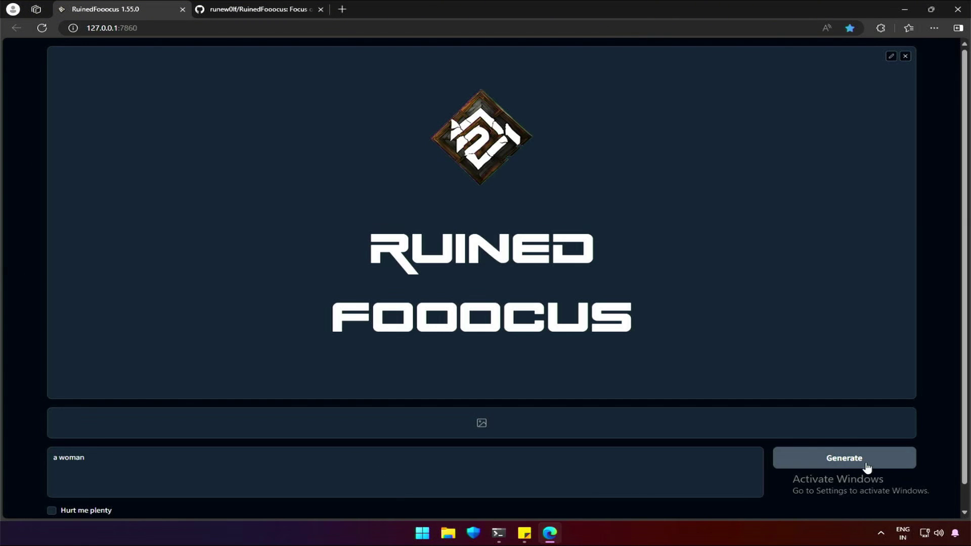
{"action": "left_click", "coordinate": [867, 463]}
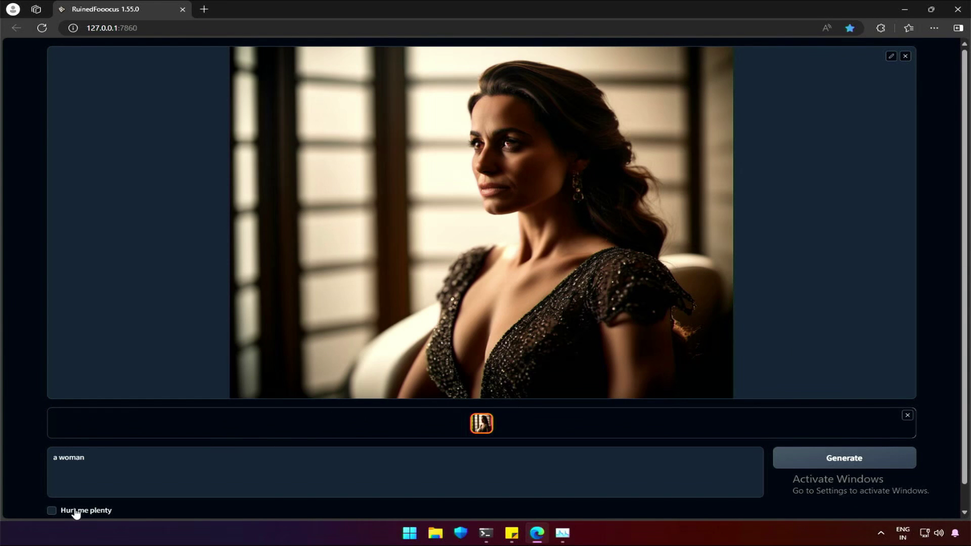
{"action": "left_click", "coordinate": [51, 510]}
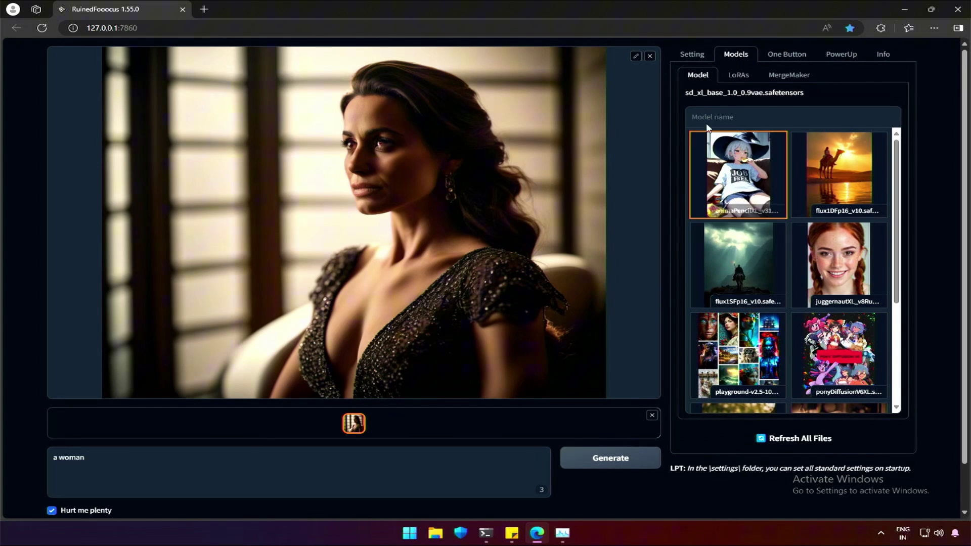
{"action": "left_click", "coordinate": [688, 55]}
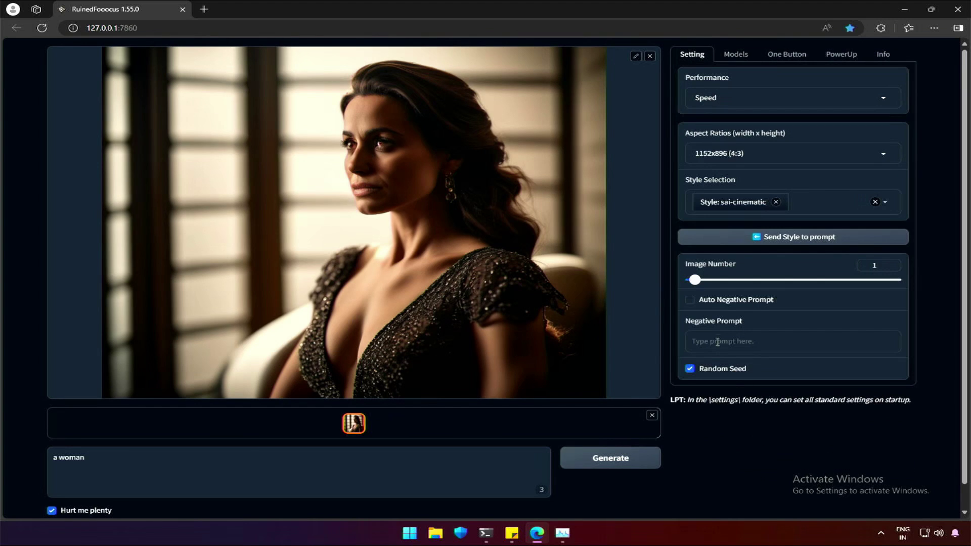
{"action": "left_click", "coordinate": [777, 201]}
{"action": "left_click", "coordinate": [737, 371]}
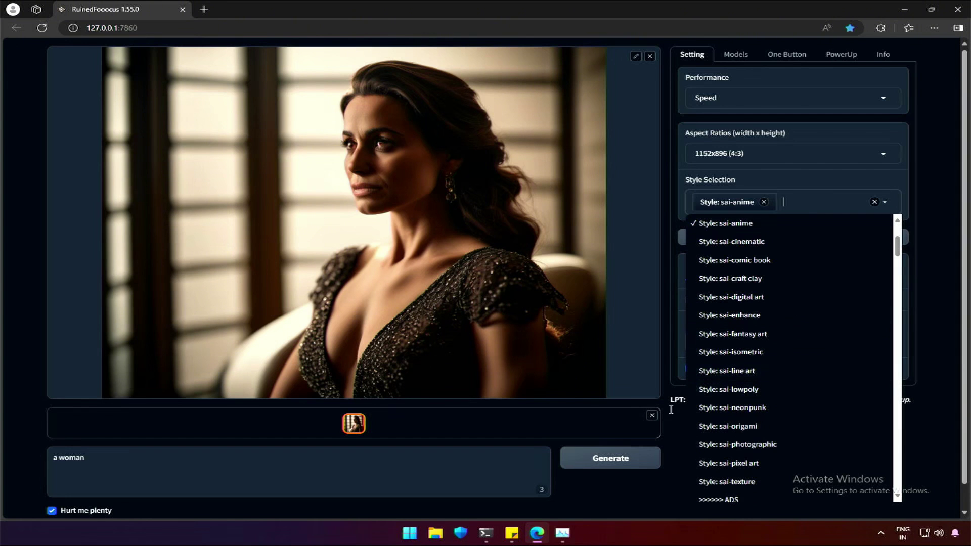
{"action": "left_click", "coordinate": [637, 471]}
Step: Turn on the automatic negative prompt and switch the model to flux1SFp16_v10
{"action": "left_click", "coordinate": [681, 151]}
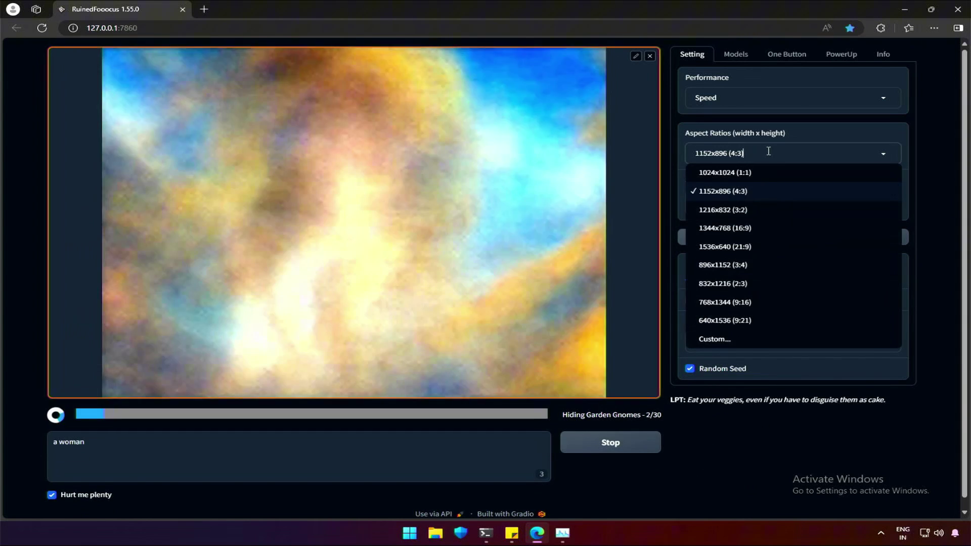
{"action": "left_click", "coordinate": [719, 98]}
{"action": "left_click", "coordinate": [715, 301]}
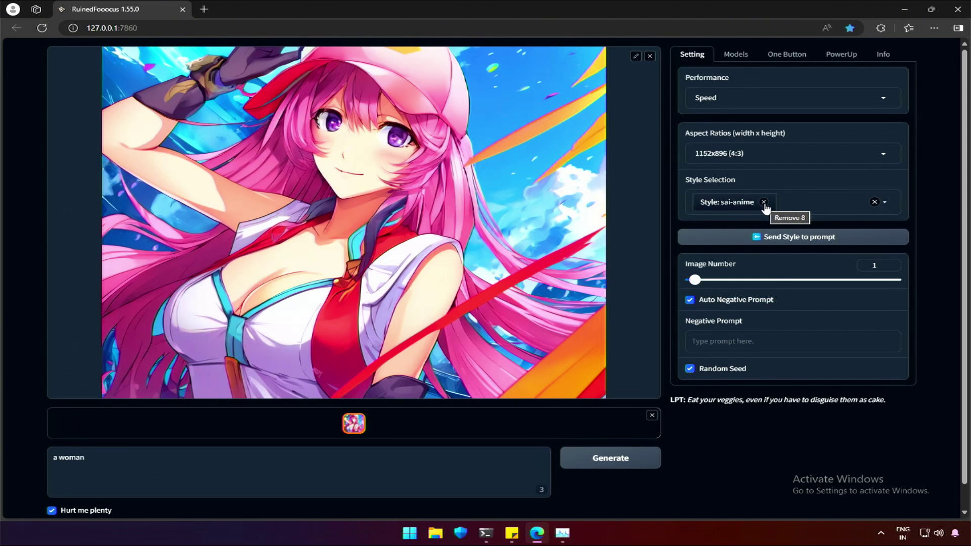
{"action": "left_click", "coordinate": [737, 54]}
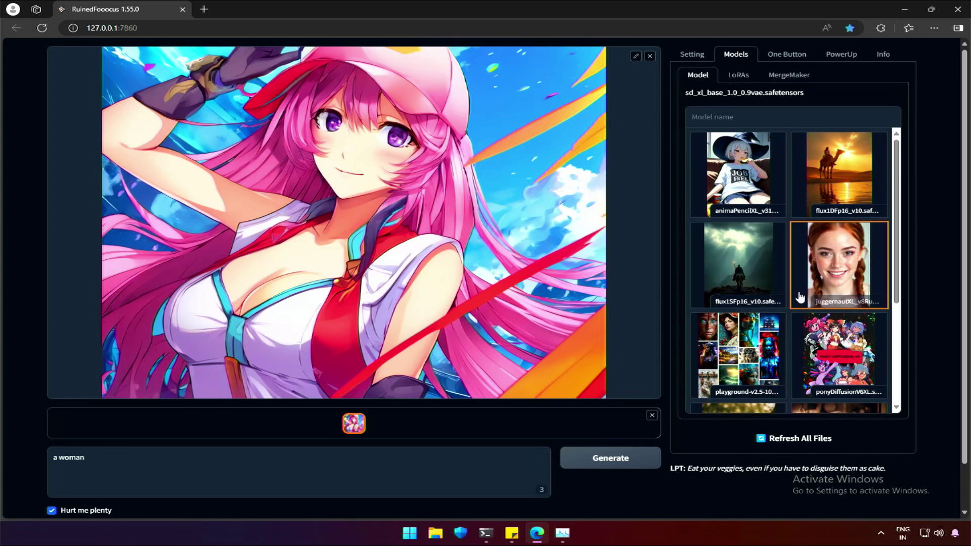
{"action": "scroll", "coordinate": [808, 353], "scroll_direction": "down", "scroll_amount": 3}
{"action": "scroll", "coordinate": [808, 349], "scroll_direction": "down", "scroll_amount": 1}
{"action": "scroll", "coordinate": [808, 353], "scroll_direction": "up", "scroll_amount": 3}
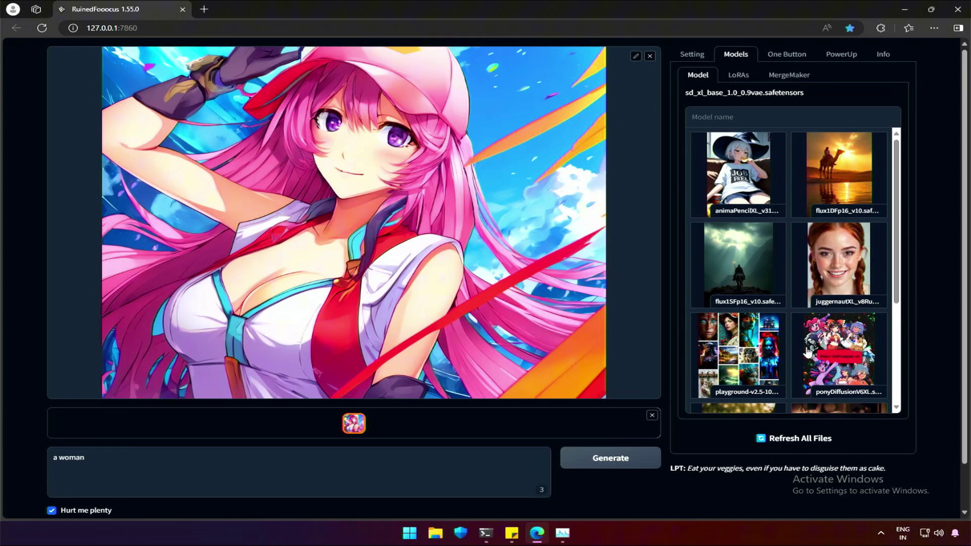
{"action": "left_click", "coordinate": [743, 305]}
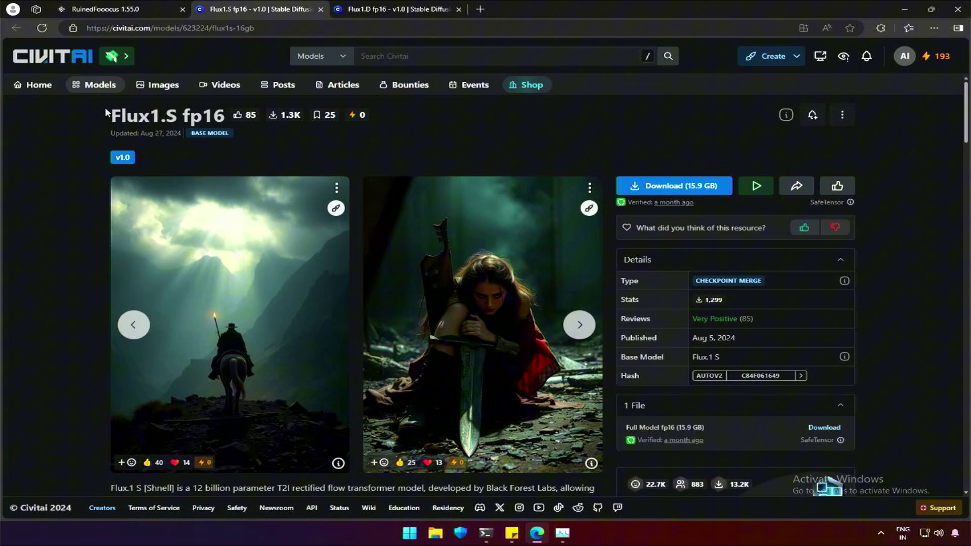
Step: On the Flux1.S fp16 page, highlight the model name and its 1-4 step requirement
{"action": "left_click_drag", "start_coordinate": [109, 115], "coordinate": [225, 116]}
{"action": "scroll", "coordinate": [206, 314], "scroll_direction": "down", "scroll_amount": 3}
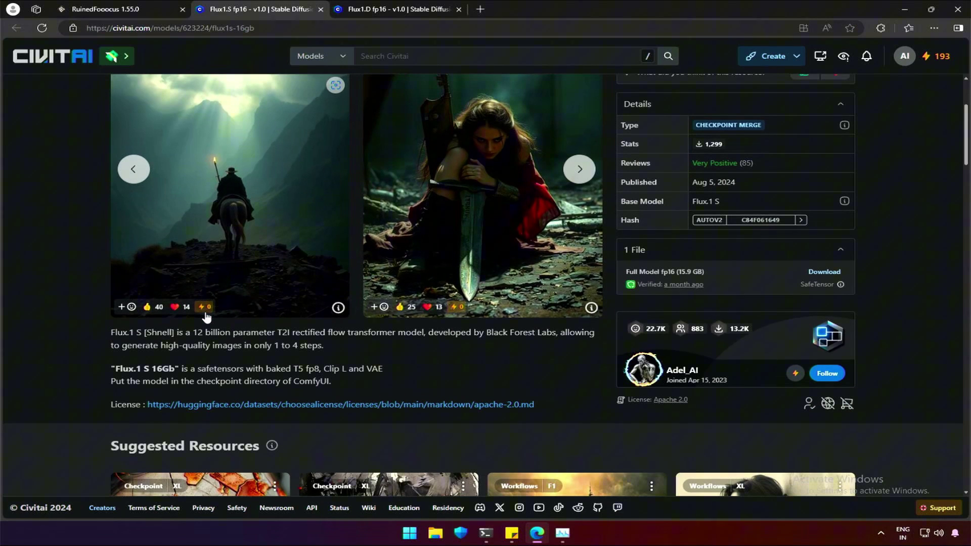
{"action": "left_click_drag", "start_coordinate": [110, 330], "coordinate": [177, 333]}
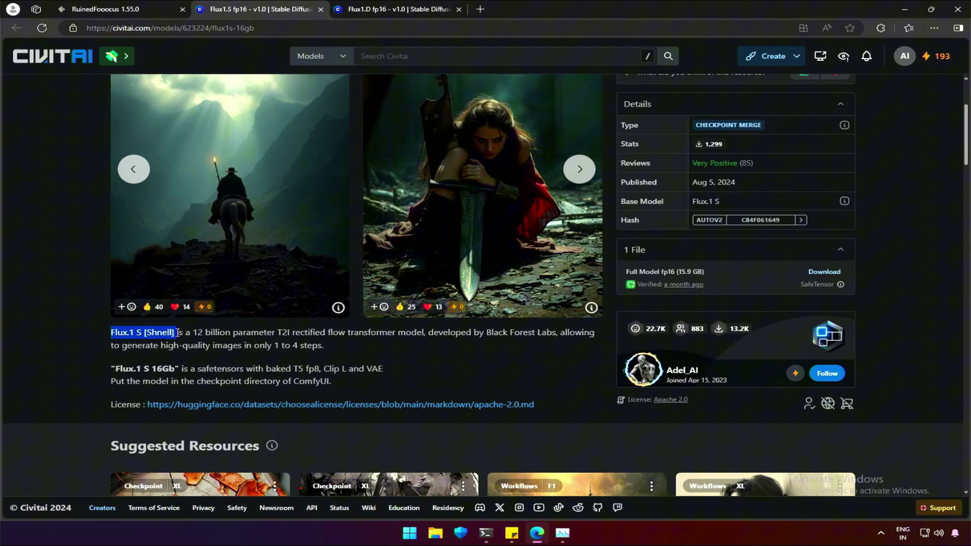
{"action": "left_click", "coordinate": [246, 346]}
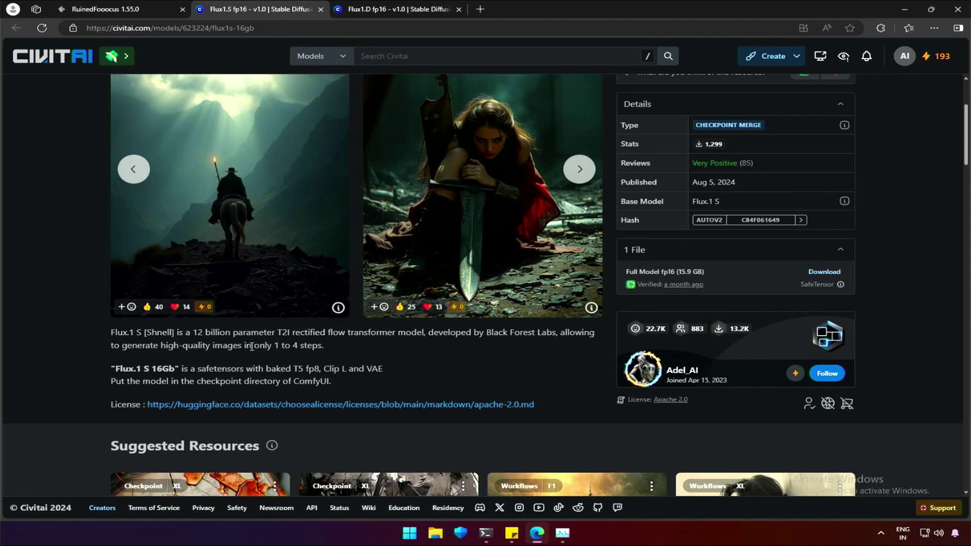
{"action": "left_click_drag", "start_coordinate": [245, 346], "coordinate": [324, 346]}
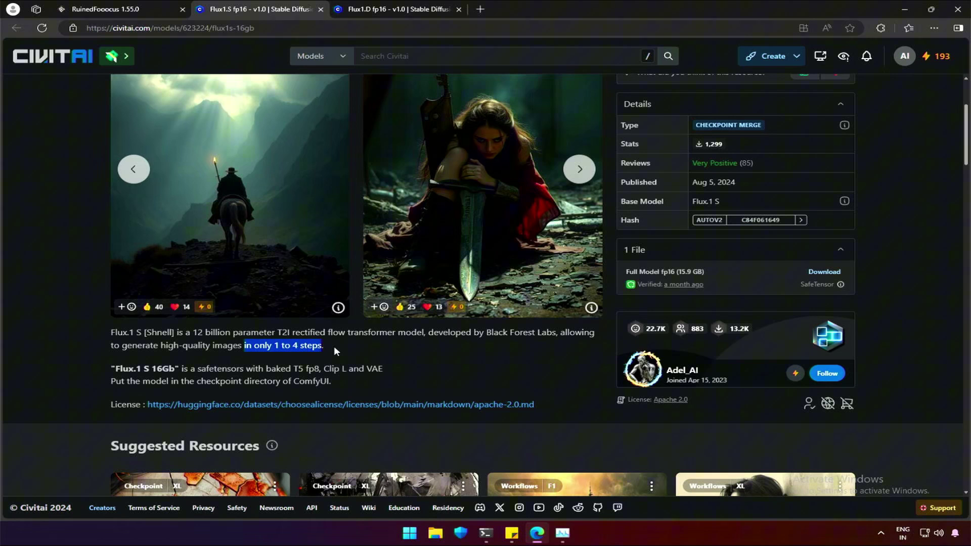
{"action": "left_click", "coordinate": [335, 349]}
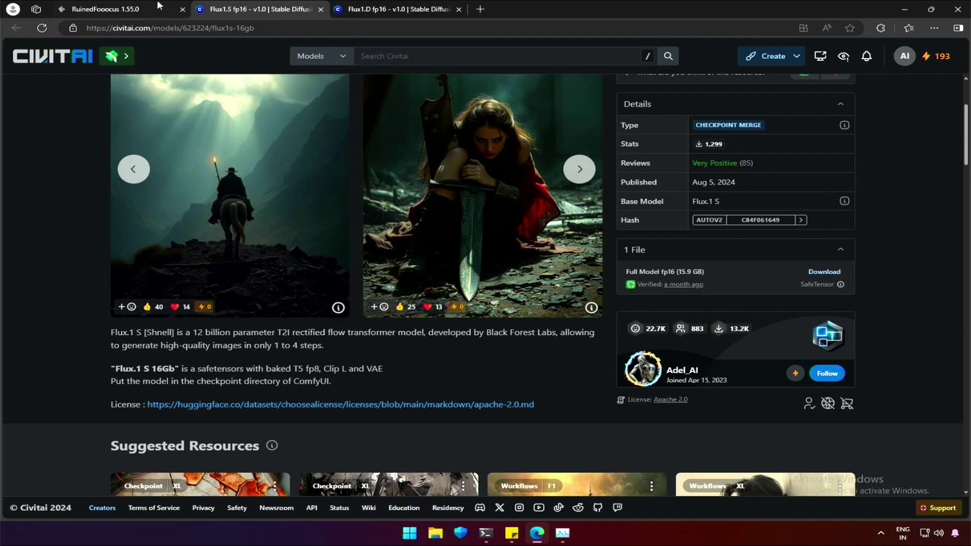
Step: Switch to the Flux1.D page and highlight the Flux.1 [Dev] name in its description
{"action": "left_click", "coordinate": [123, 6]}
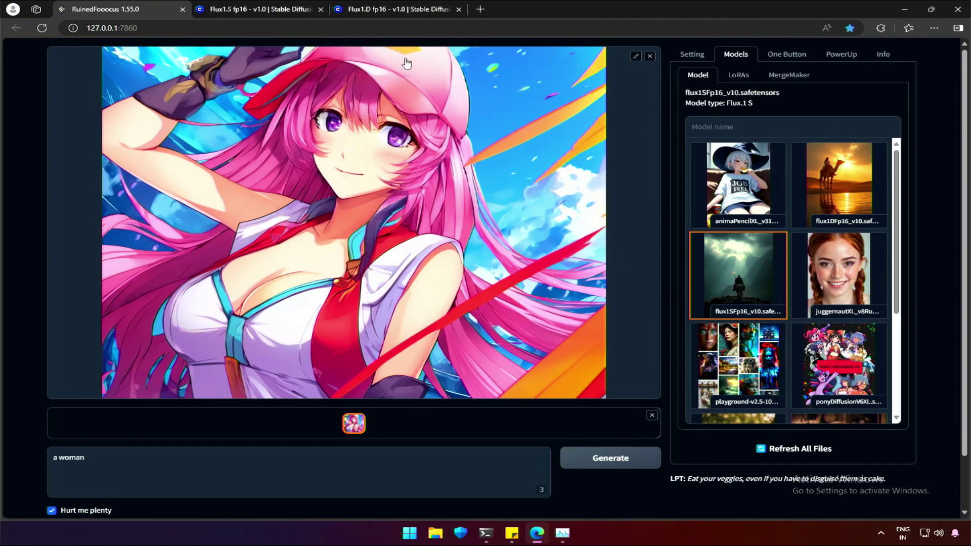
{"action": "left_click", "coordinate": [380, 8]}
{"action": "left_click_drag", "start_coordinate": [94, 119], "coordinate": [182, 118]}
{"action": "scroll", "coordinate": [197, 328], "scroll_direction": "down", "scroll_amount": 3}
{"action": "scroll", "coordinate": [197, 327], "scroll_direction": "up", "scroll_amount": 2}
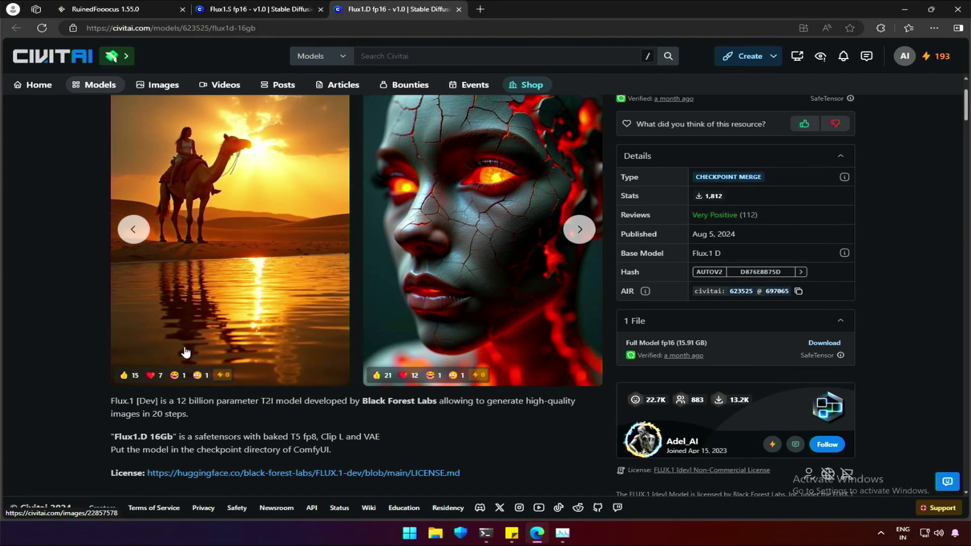
{"action": "left_click_drag", "start_coordinate": [111, 398], "coordinate": [161, 399]}
Step: Compare Flux1.S's Schnell, then highlight Flux1.D's 12 billion parameters, 20 steps and ComfyUI note
{"action": "key", "text": "ctrl+shift+Tab"}
{"action": "double_click", "coordinate": [160, 335]}
{"action": "key", "text": "ctrl+Tab"}
{"action": "left_click", "coordinate": [154, 404]}
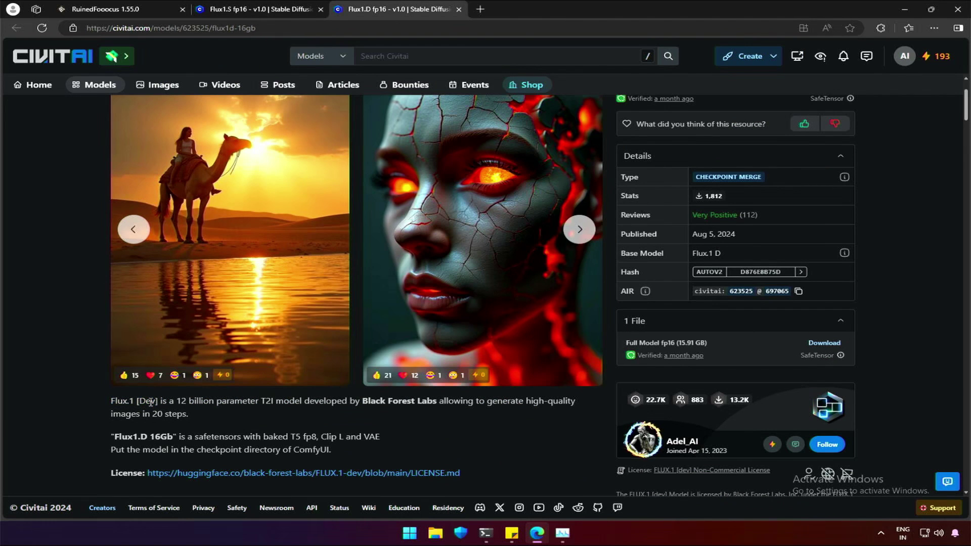
{"action": "left_click_drag", "start_coordinate": [176, 400], "coordinate": [575, 412]}
{"action": "left_click", "coordinate": [155, 415]}
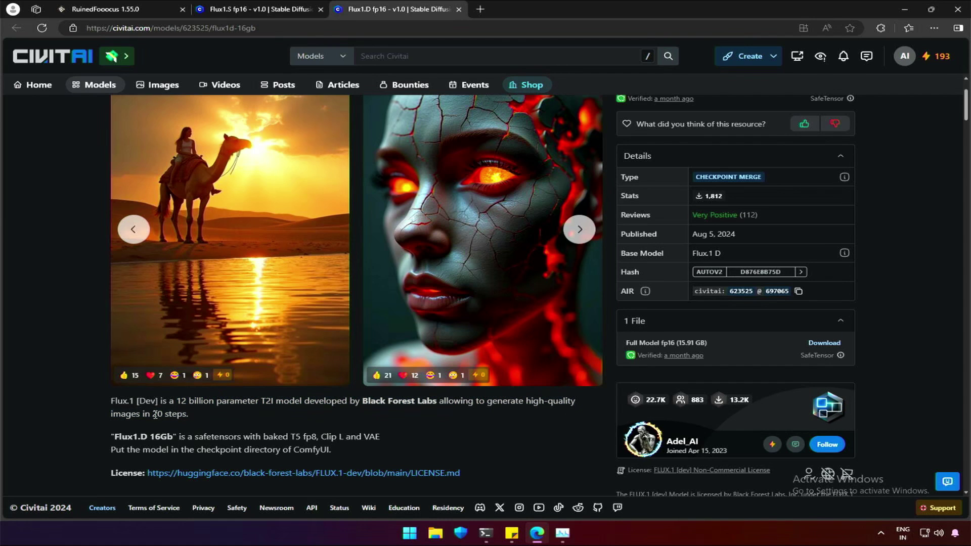
{"action": "left_click_drag", "start_coordinate": [153, 415], "coordinate": [163, 415]}
{"action": "left_click_drag", "start_coordinate": [96, 441], "coordinate": [348, 454]}
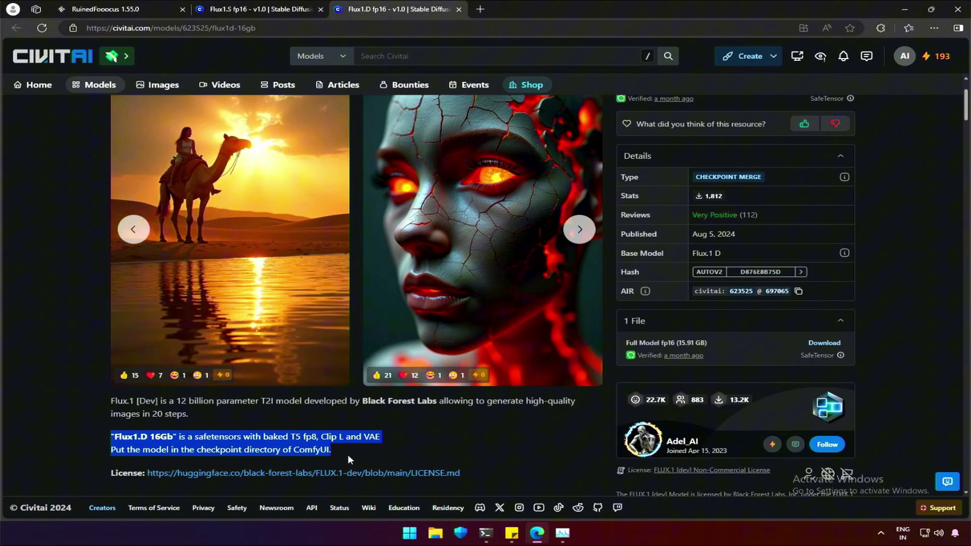
{"action": "scroll", "coordinate": [348, 455], "scroll_direction": "down", "scroll_amount": 1}
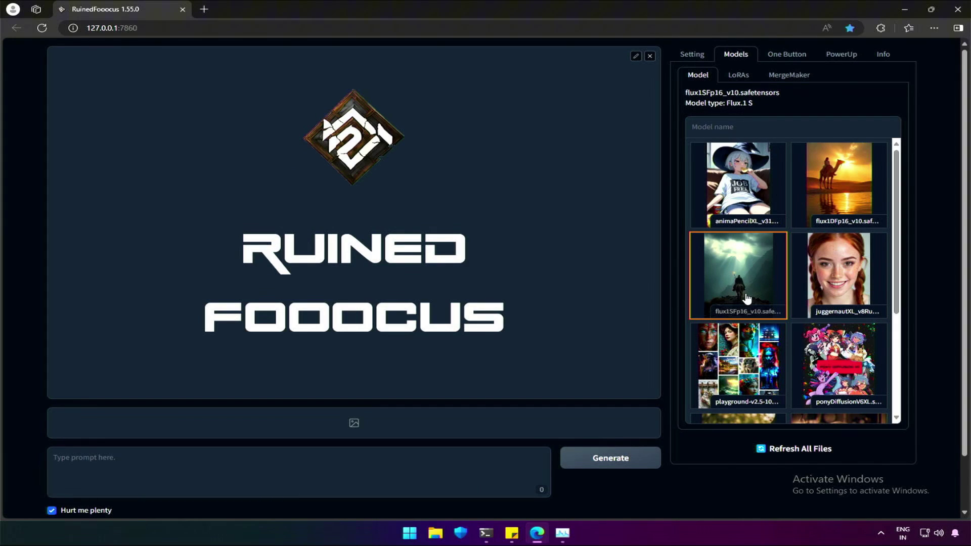
Step: Remove the sai-cinematic style and switch performance to Custom
{"action": "left_click", "coordinate": [692, 54]}
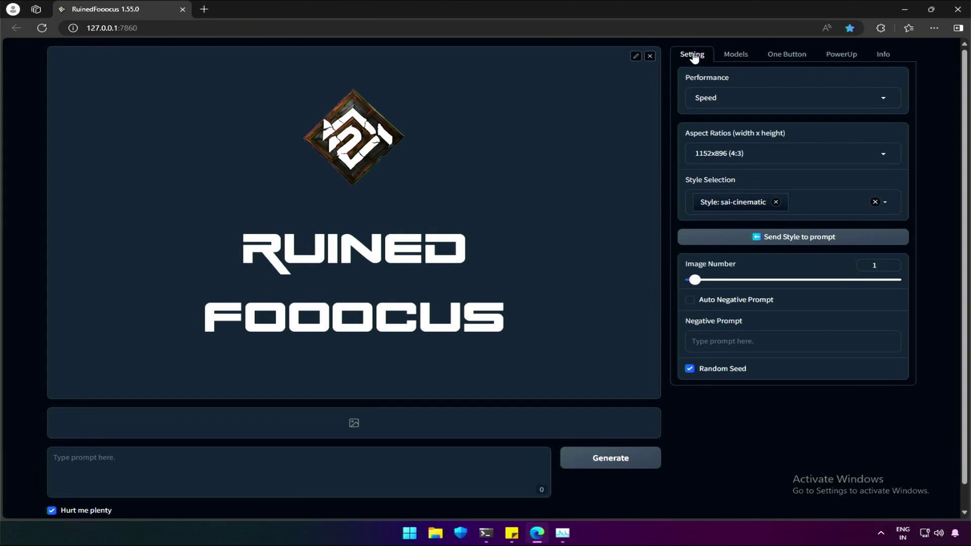
{"action": "left_click", "coordinate": [776, 202]}
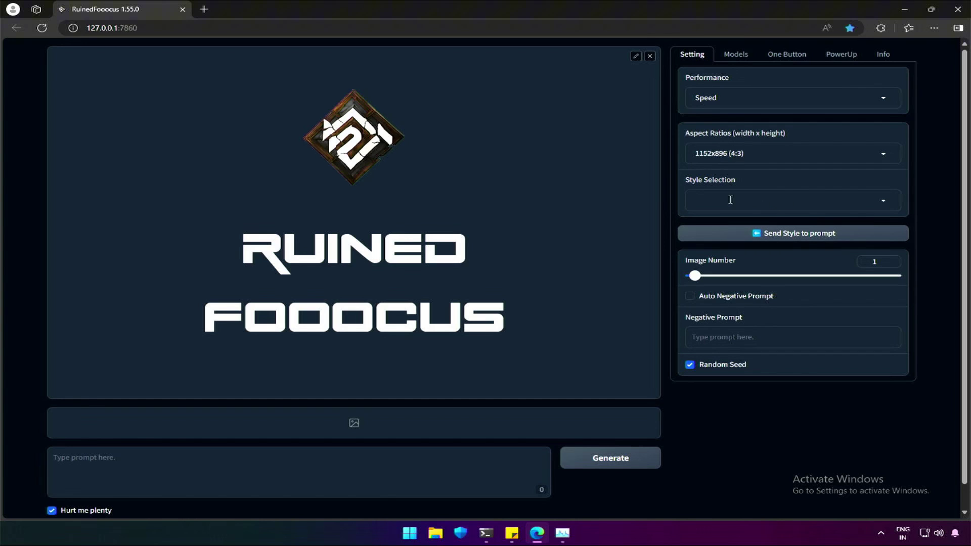
{"action": "left_click", "coordinate": [727, 97]}
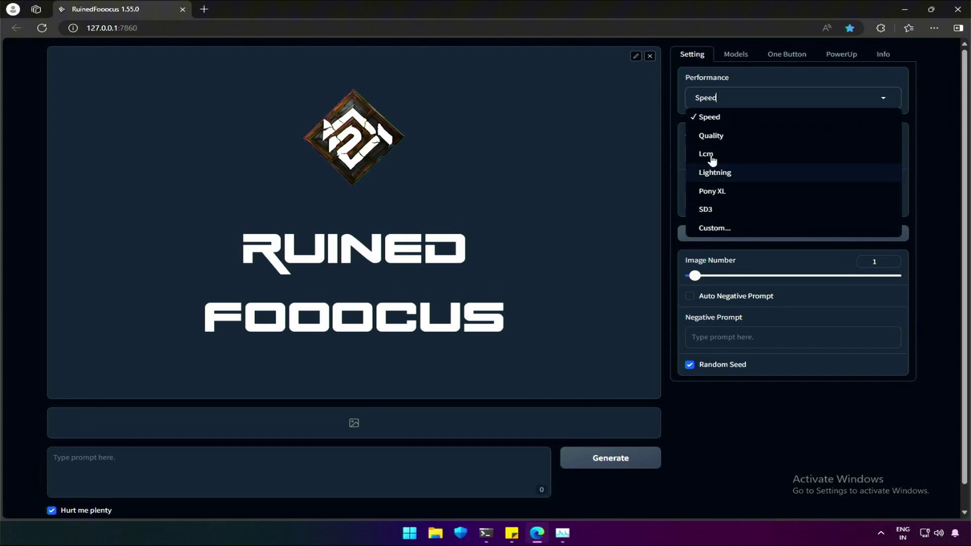
{"action": "left_click", "coordinate": [711, 229]}
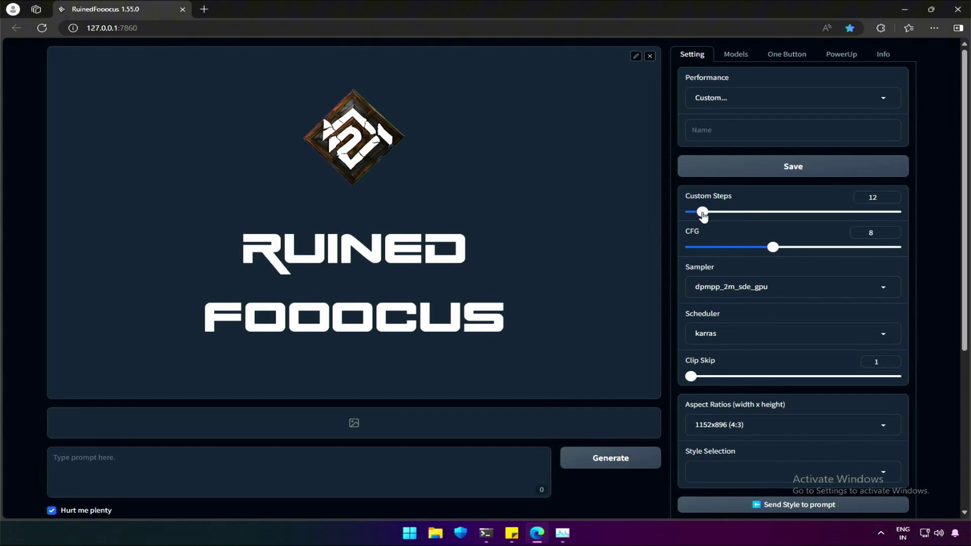
Step: Set custom steps to 7, CFG 1, euler sampler and karras scheduler
{"action": "left_click_drag", "start_coordinate": [707, 215], "coordinate": [702, 216]}
{"action": "left_click_drag", "start_coordinate": [726, 247], "coordinate": [703, 249]}
{"action": "left_click", "coordinate": [730, 287]}
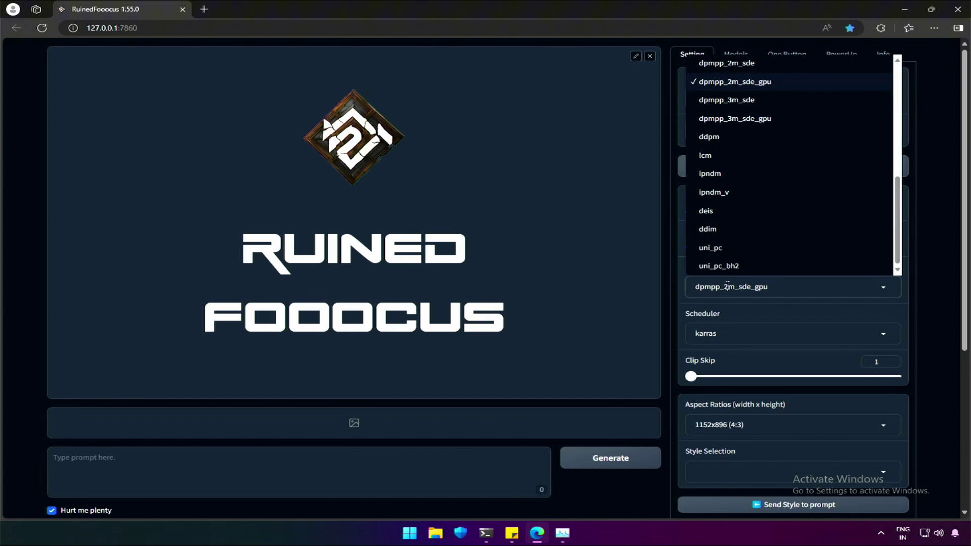
{"action": "scroll", "coordinate": [733, 238], "scroll_direction": "up", "scroll_amount": 5}
{"action": "left_click", "coordinate": [708, 65]}
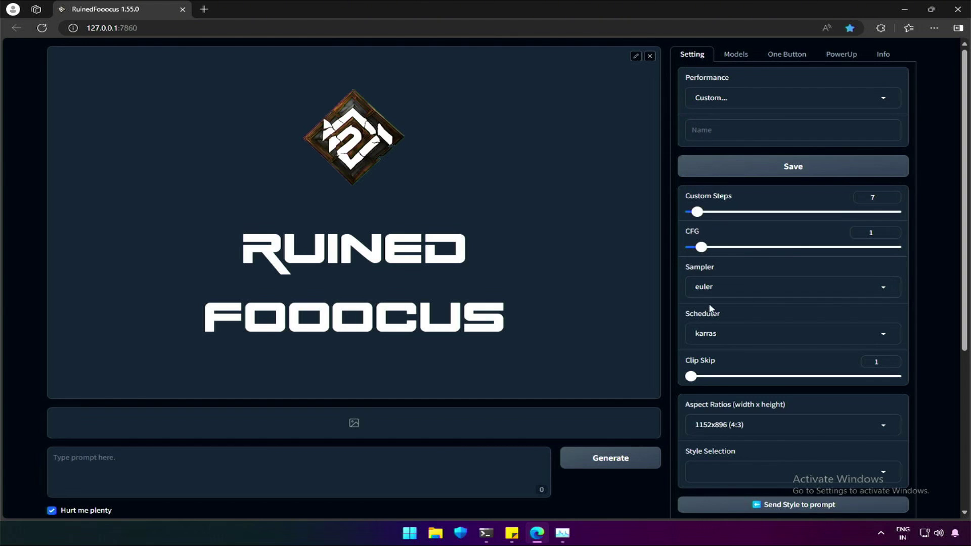
{"action": "left_click", "coordinate": [709, 332]}
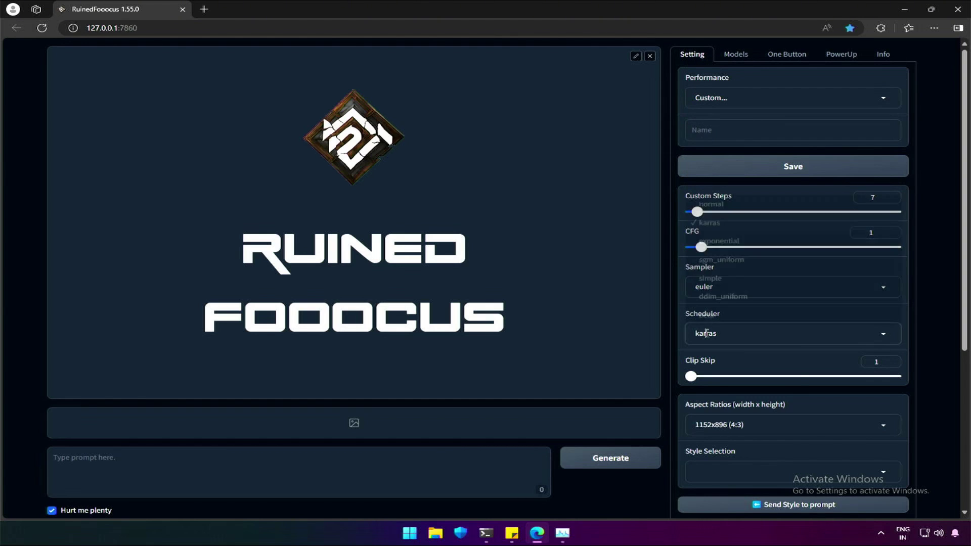
{"action": "left_click", "coordinate": [711, 222]}
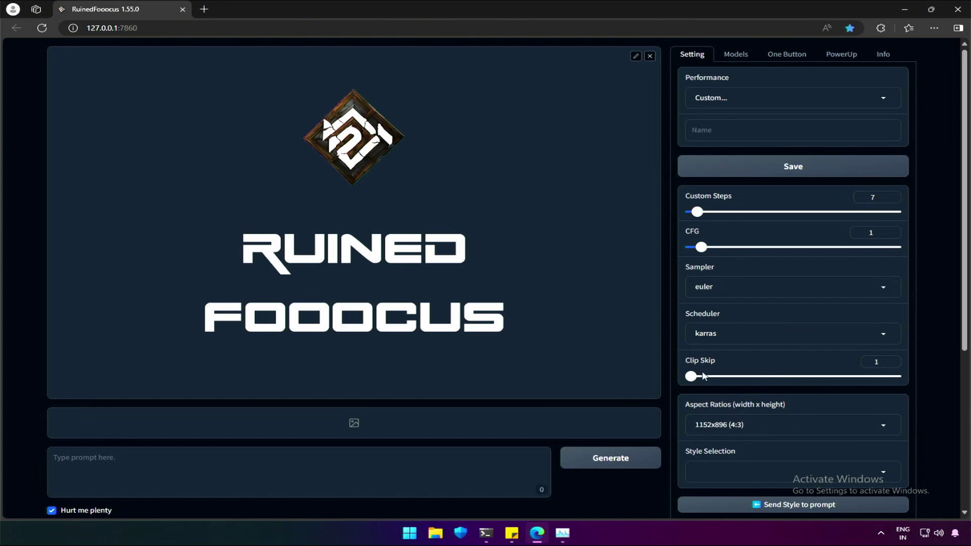
{"action": "scroll", "coordinate": [703, 444], "scroll_direction": "down", "scroll_amount": 3}
Step: Fill the prompt with a random One Button dryad pop-singer prompt and generate it, watching Task Manager
{"action": "scroll", "coordinate": [678, 418], "scroll_direction": "up", "scroll_amount": 3}
{"action": "left_click", "coordinate": [740, 55]}
{"action": "left_click", "coordinate": [778, 56]}
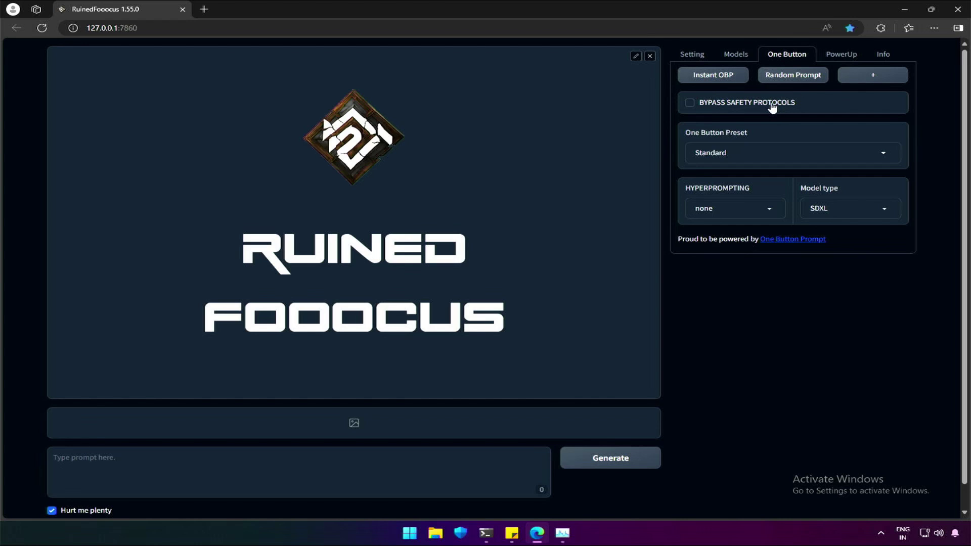
{"action": "left_click", "coordinate": [784, 76]}
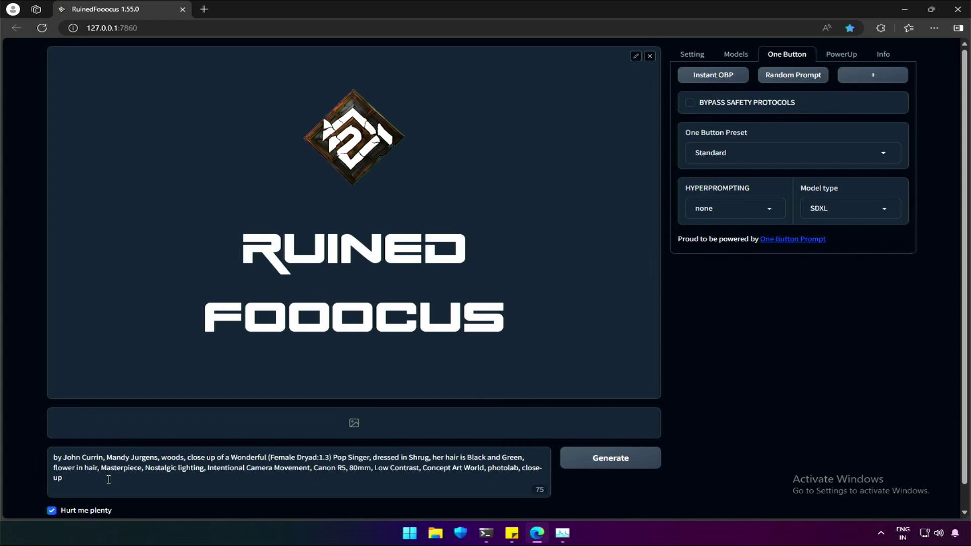
{"action": "left_click_drag", "start_coordinate": [108, 479], "coordinate": [45, 454]}
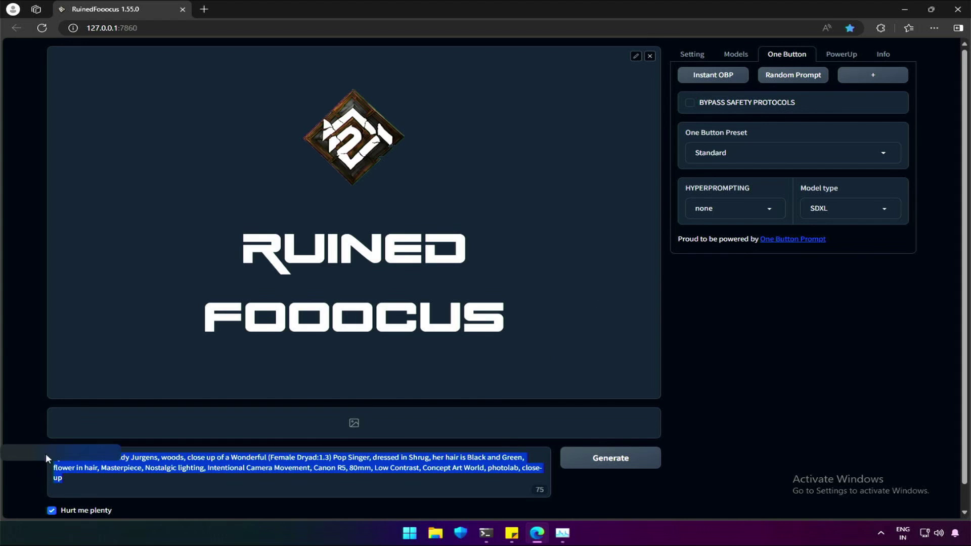
{"action": "left_click", "coordinate": [601, 461]}
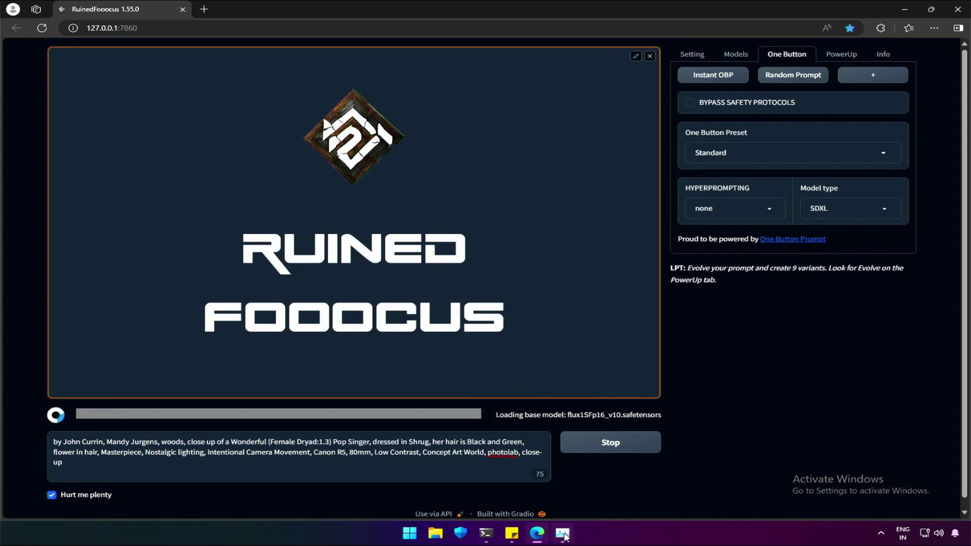
{"action": "left_click", "coordinate": [566, 536]}
Step: Let the 7-step flux1SFp16_v10 render finish in the console, then hide it to view the dryad portrait
{"action": "left_click", "coordinate": [486, 533]}
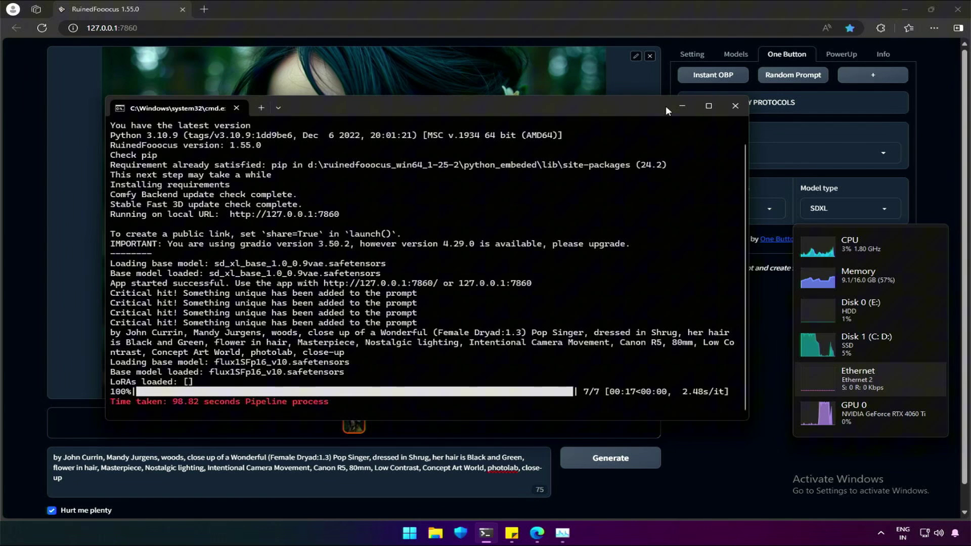
{"action": "left_click", "coordinate": [678, 106]}
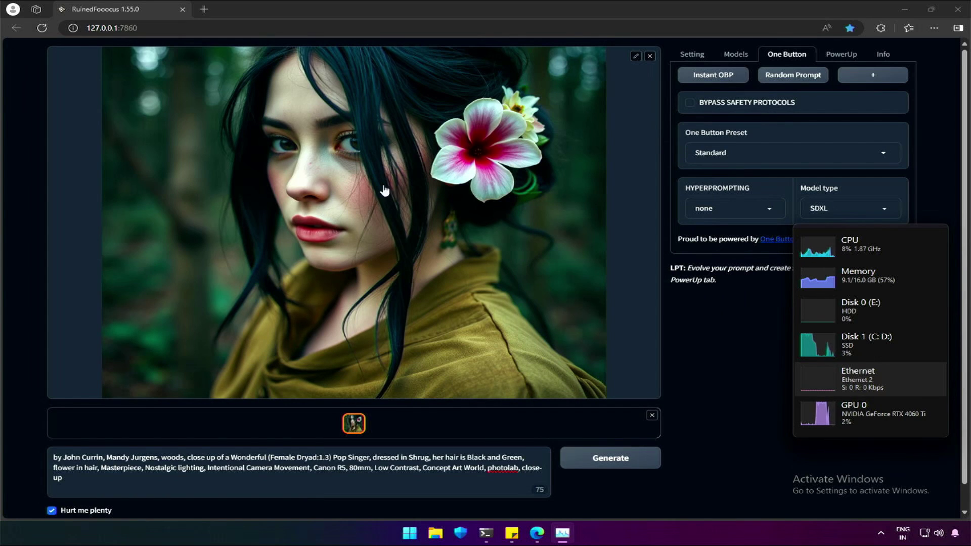
Step: Switch the One Button preset to Cybernetic Animals, draw a random prompt and generate
{"action": "left_click", "coordinate": [741, 153]}
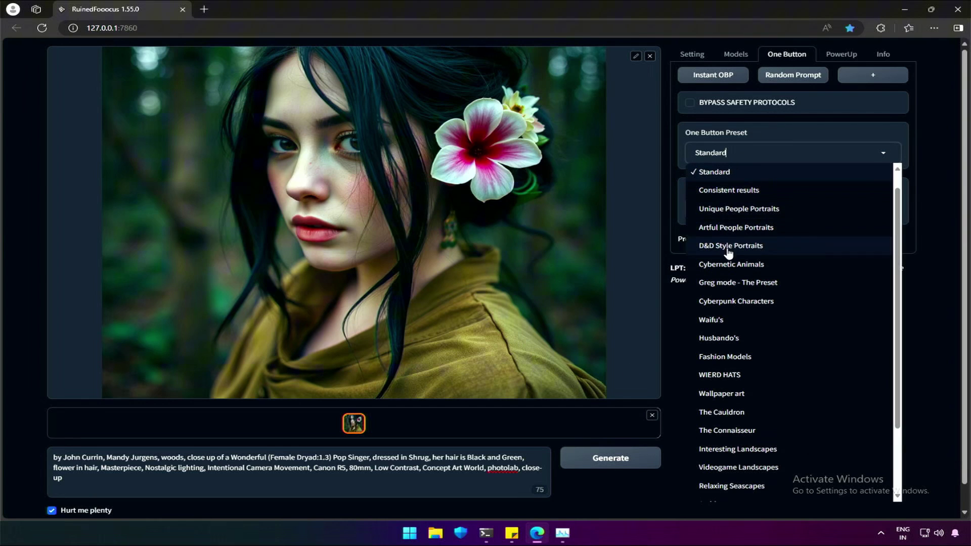
{"action": "left_click", "coordinate": [728, 266]}
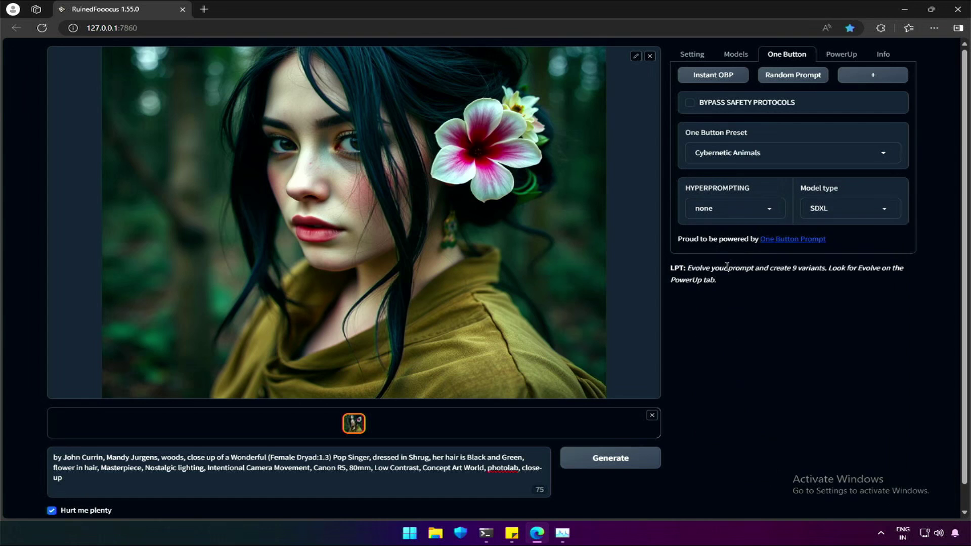
{"action": "left_click", "coordinate": [780, 75]}
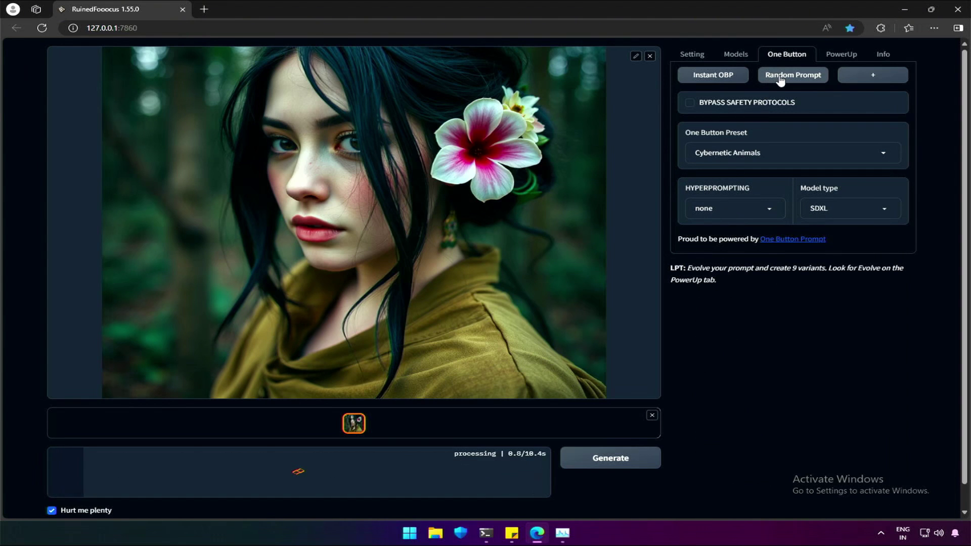
{"action": "left_click", "coordinate": [602, 459]}
Step: Watch the robotic crow render in Task Manager and the console, then return to the browser
{"action": "left_click", "coordinate": [564, 535]}
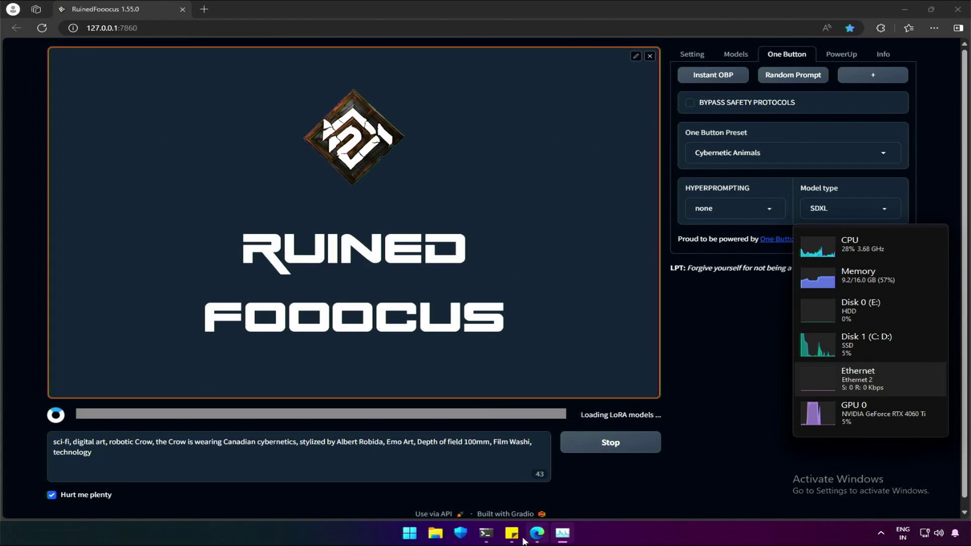
{"action": "left_click", "coordinate": [486, 533]}
{"action": "left_click_drag", "start_coordinate": [566, 93], "coordinate": [568, 78]}
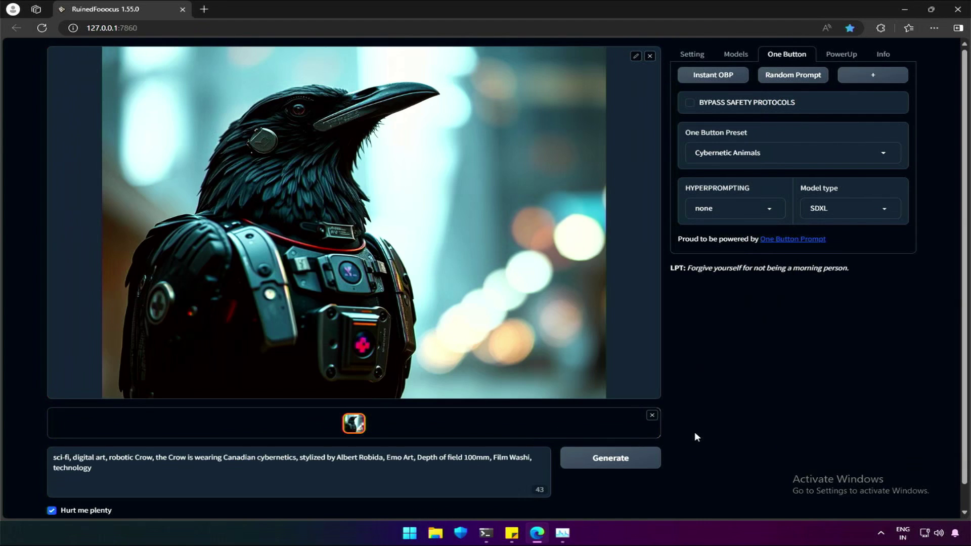
{"action": "left_click", "coordinate": [694, 432]}
Step: Generate another image with the current settings
{"action": "left_click", "coordinate": [700, 57]}
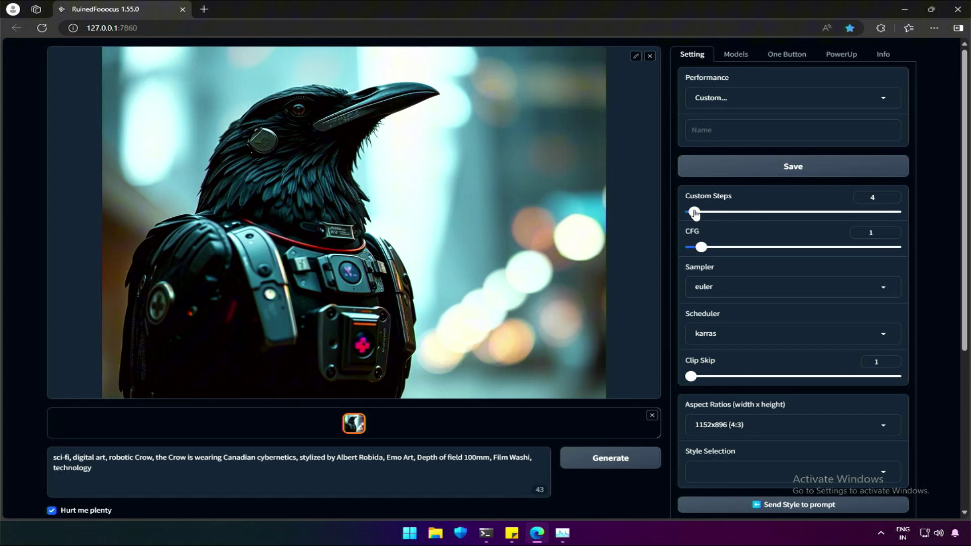
{"action": "left_click", "coordinate": [611, 457]}
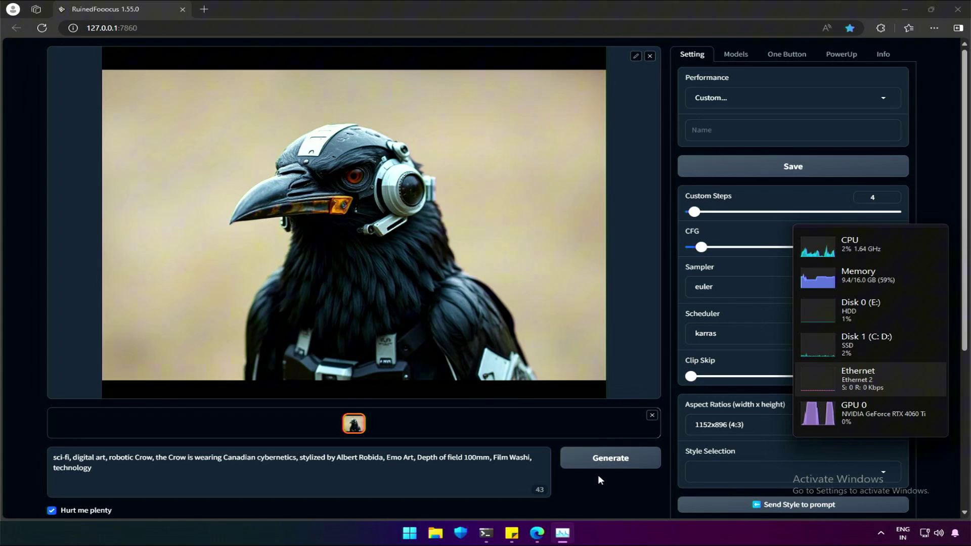
{"action": "left_click", "coordinate": [602, 481]}
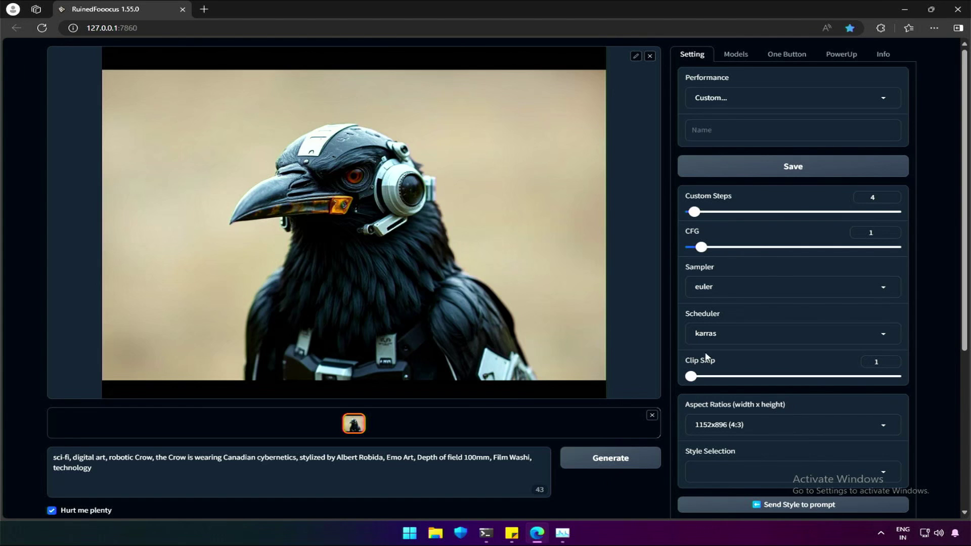
Step: Generate from a random Unique People Portraits prompt and open the red-haired woman portrait full-size
{"action": "left_click", "coordinate": [787, 54]}
{"action": "left_click", "coordinate": [792, 152]}
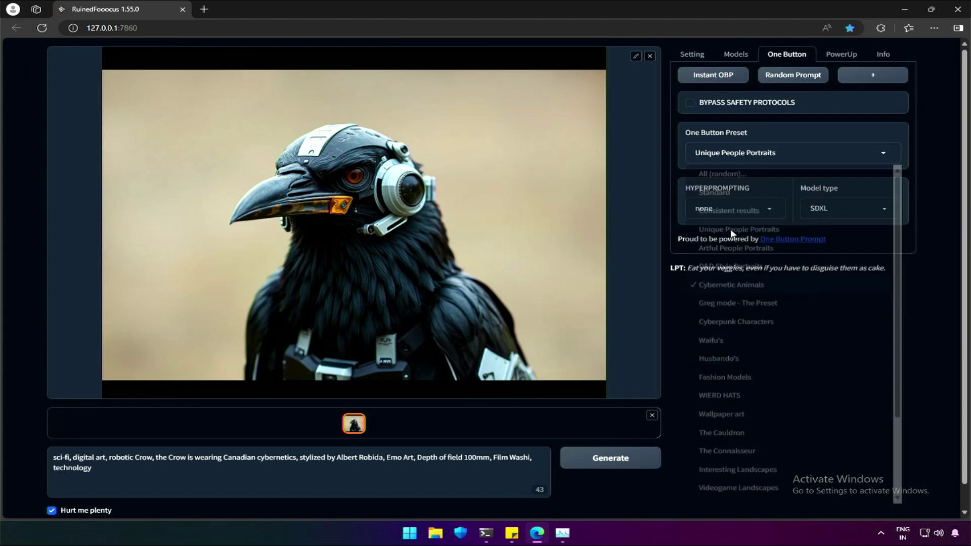
{"action": "left_click", "coordinate": [784, 76]}
{"action": "left_click", "coordinate": [607, 460]}
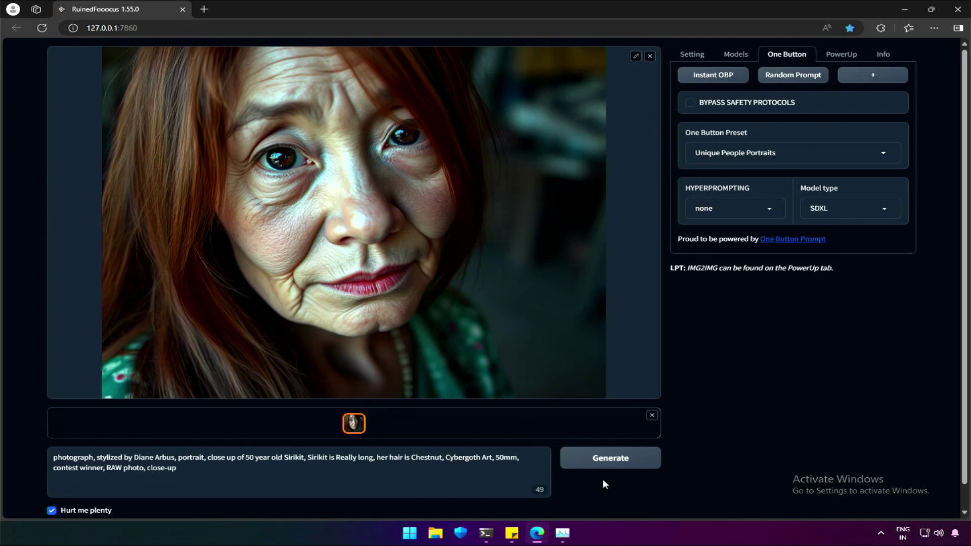
{"action": "left_click", "coordinate": [319, 171]}
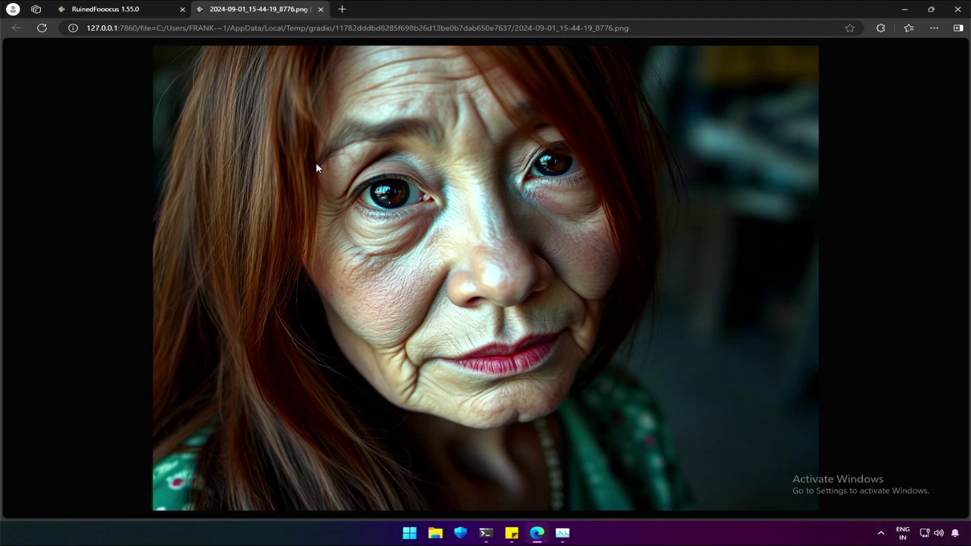
Step: Raise Custom Steps from 7 to 8 and generate a new portrait
{"action": "left_click", "coordinate": [124, 9]}
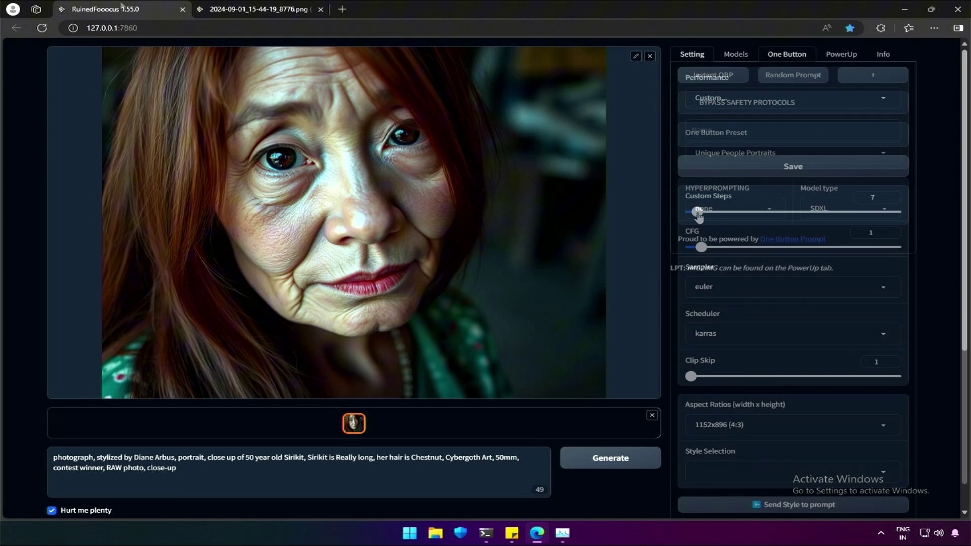
{"action": "left_click_drag", "start_coordinate": [698, 212], "coordinate": [699, 212]}
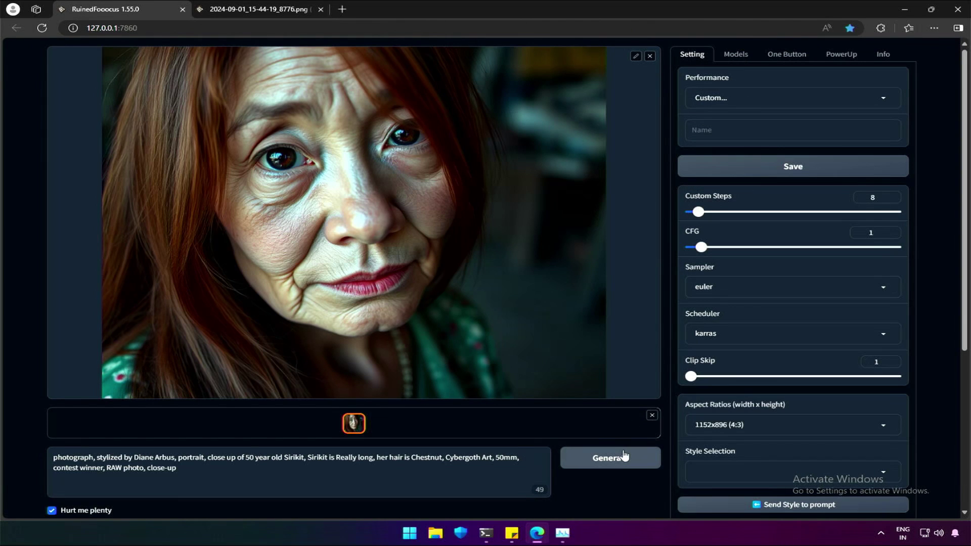
{"action": "left_click", "coordinate": [621, 463]}
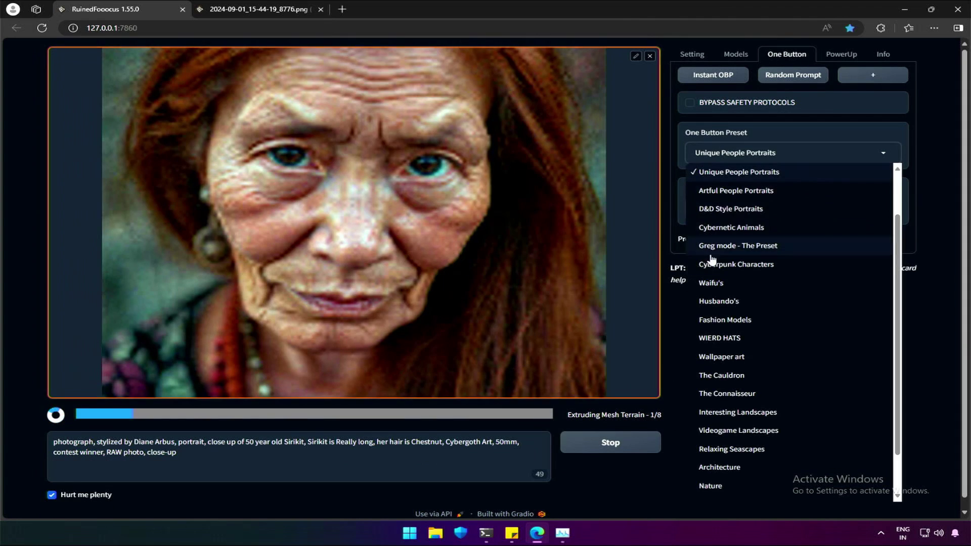
Step: Switch the One Button preset to Videogame Landscapes and draw a random prompt
{"action": "scroll", "coordinate": [709, 263], "scroll_direction": "down", "scroll_amount": 5}
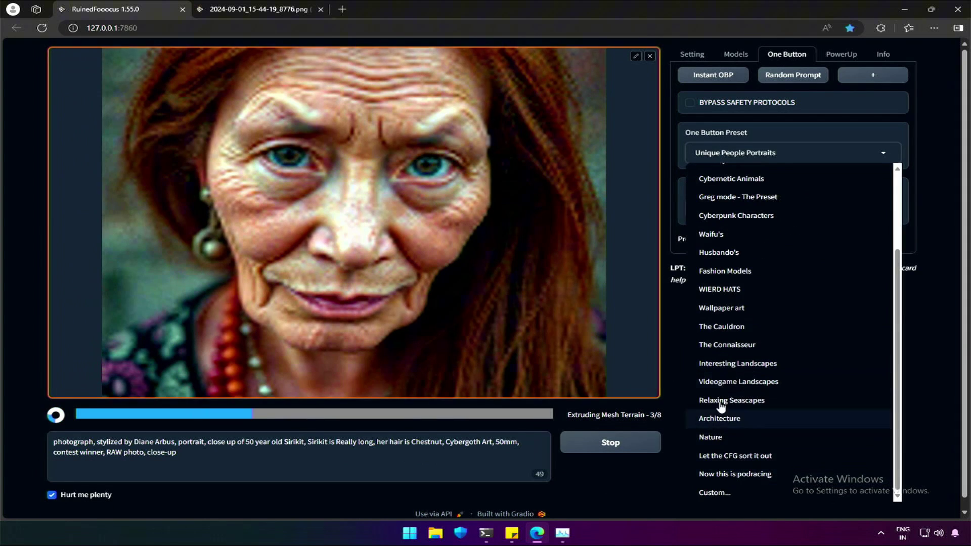
{"action": "left_click", "coordinate": [729, 381]}
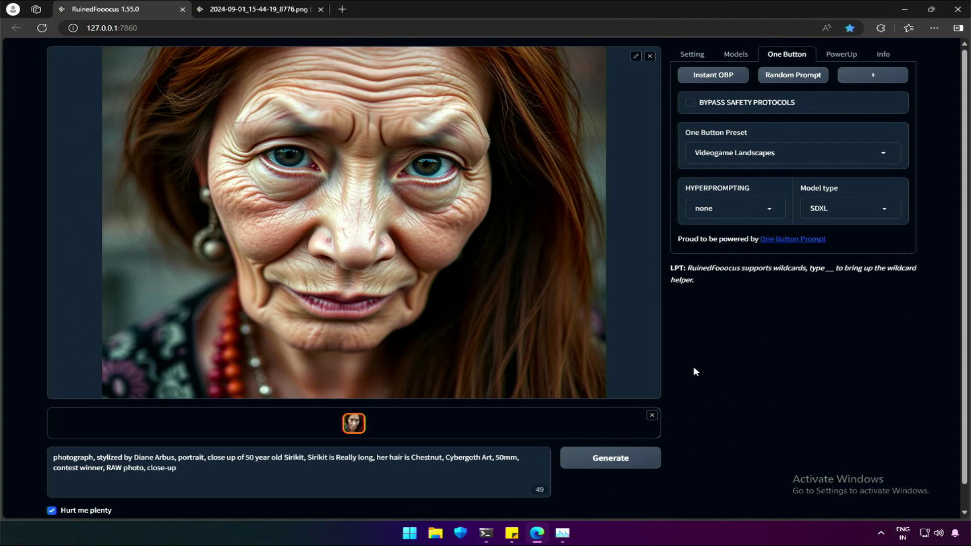
{"action": "left_click", "coordinate": [788, 77]}
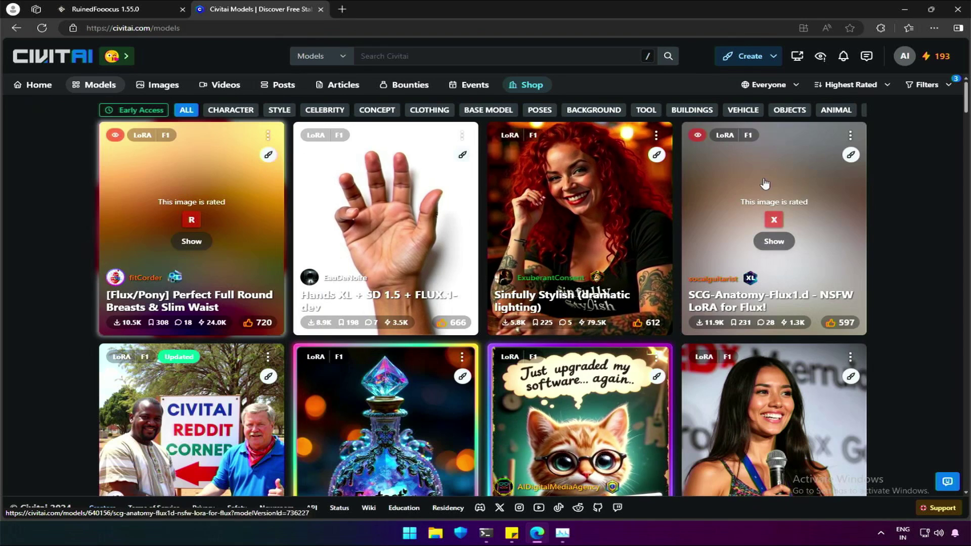
Step: Filter Civitai's models to LoRAs for Flux .1 S instead of Flux .1 D
{"action": "left_click", "coordinate": [927, 84]}
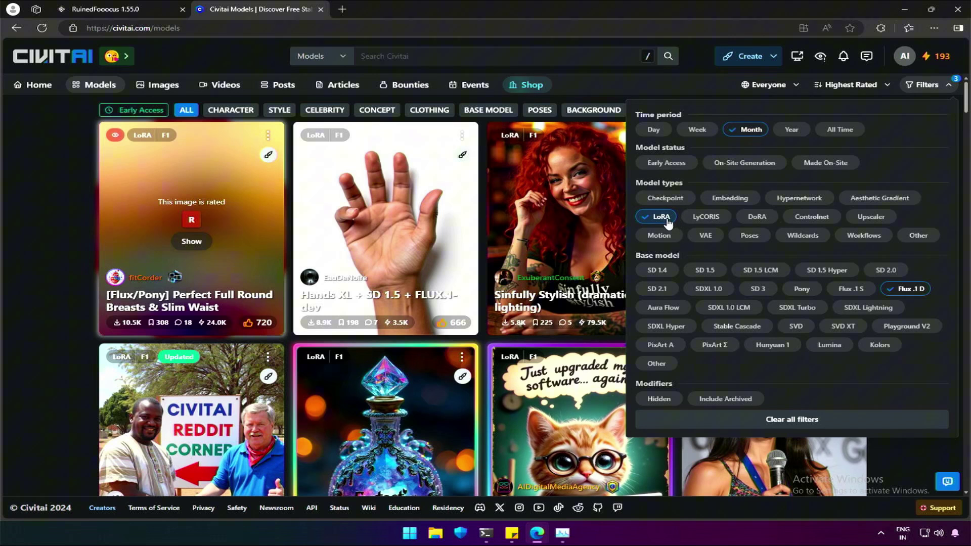
{"action": "left_click", "coordinate": [855, 291]}
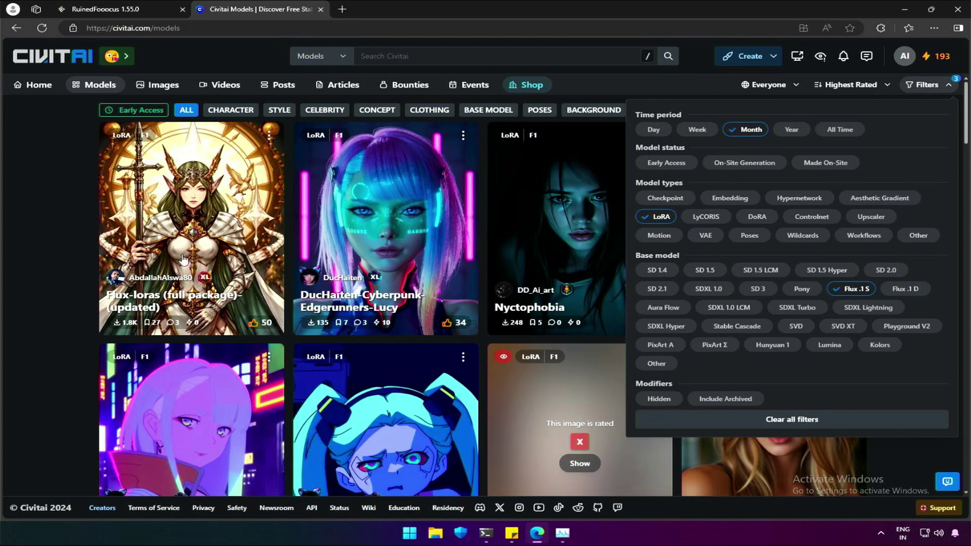
{"action": "left_click", "coordinate": [79, 247]}
Step: Browse the filtered Flux LoRAs like Sketch and compare with the local loras folder
{"action": "scroll", "coordinate": [79, 247], "scroll_direction": "down", "scroll_amount": 4}
{"action": "scroll", "coordinate": [79, 247], "scroll_direction": "down", "scroll_amount": 20}
{"action": "scroll", "coordinate": [79, 248], "scroll_direction": "down", "scroll_amount": 12}
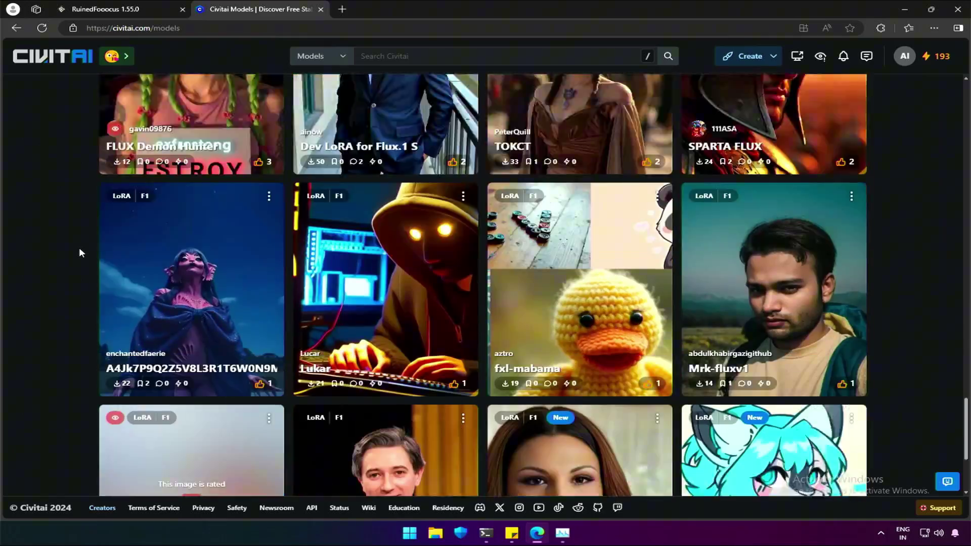
{"action": "scroll", "coordinate": [79, 247], "scroll_direction": "up", "scroll_amount": 5}
{"action": "scroll", "coordinate": [79, 247], "scroll_direction": "up", "scroll_amount": 15}
{"action": "scroll", "coordinate": [79, 247], "scroll_direction": "up", "scroll_amount": 8}
{"action": "key", "text": "alt+Tab"}
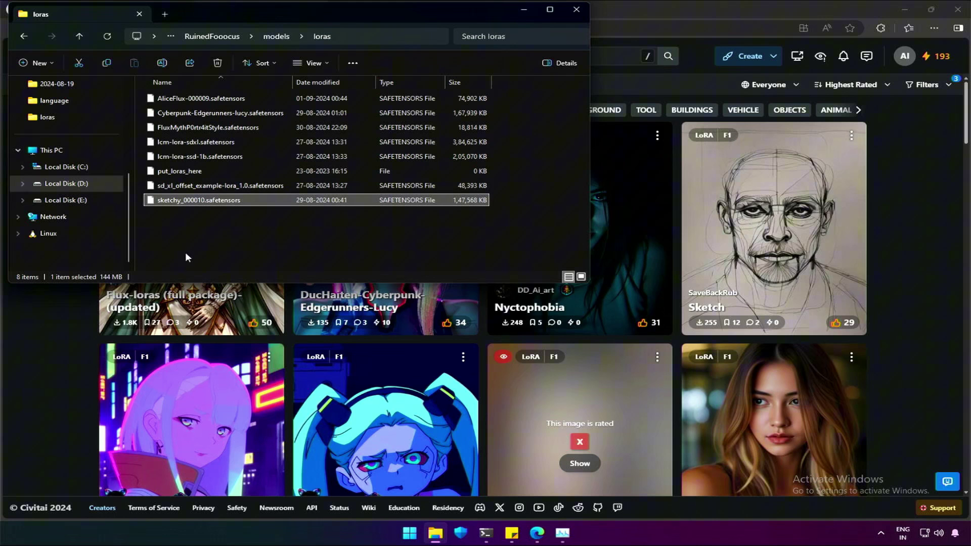
{"action": "left_click", "coordinate": [66, 350]}
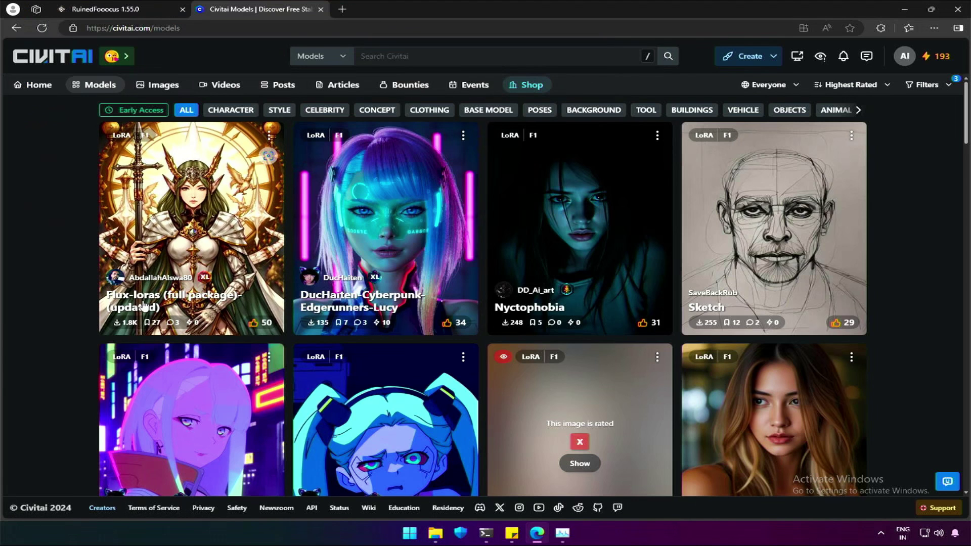
Step: Select flux1SFp16_v10 as the model and add the sketchy_000010 LoRA at weight 1.0
{"action": "left_click", "coordinate": [561, 540]}
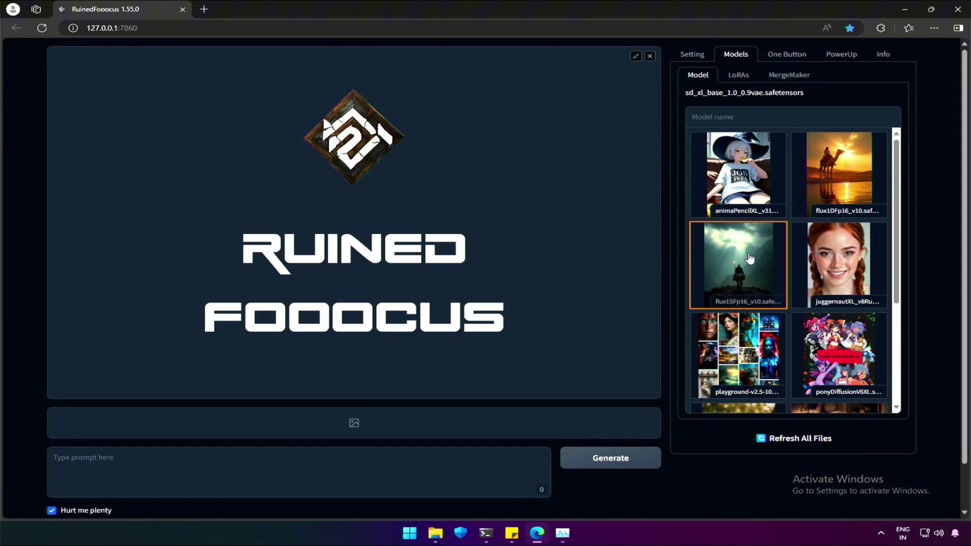
{"action": "left_click", "coordinate": [750, 258]}
{"action": "left_click", "coordinate": [739, 76]}
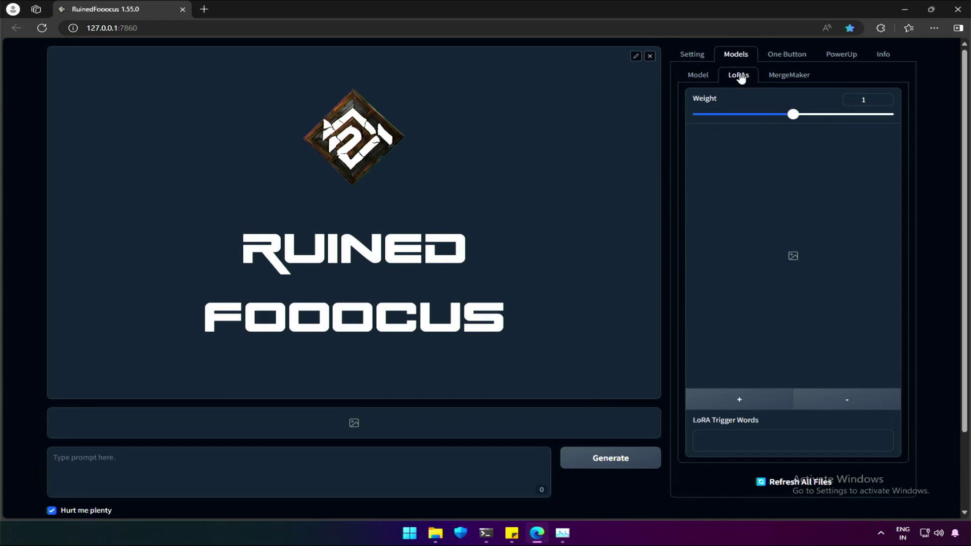
{"action": "left_click", "coordinate": [739, 399]}
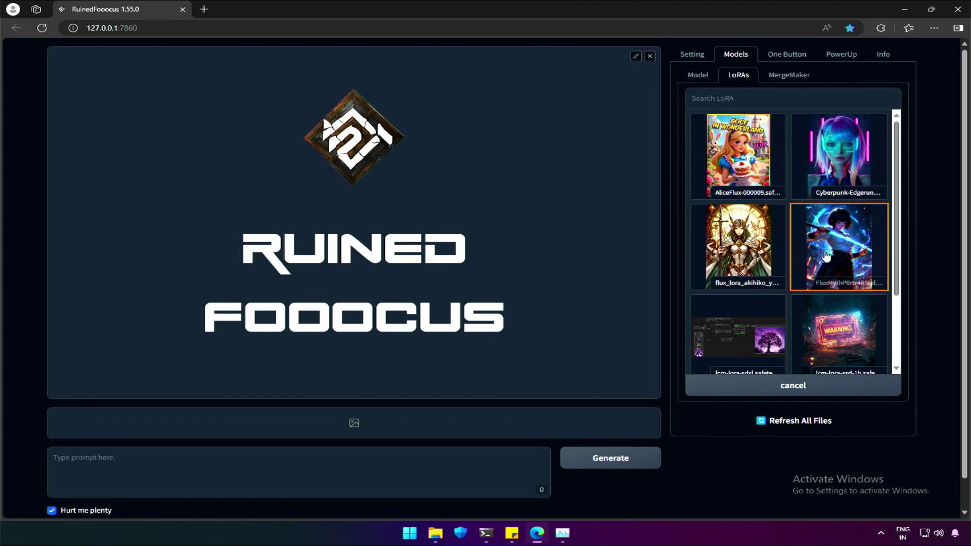
{"action": "scroll", "coordinate": [823, 267], "scroll_direction": "down", "scroll_amount": 2}
{"action": "scroll", "coordinate": [823, 266], "scroll_direction": "down", "scroll_amount": 1}
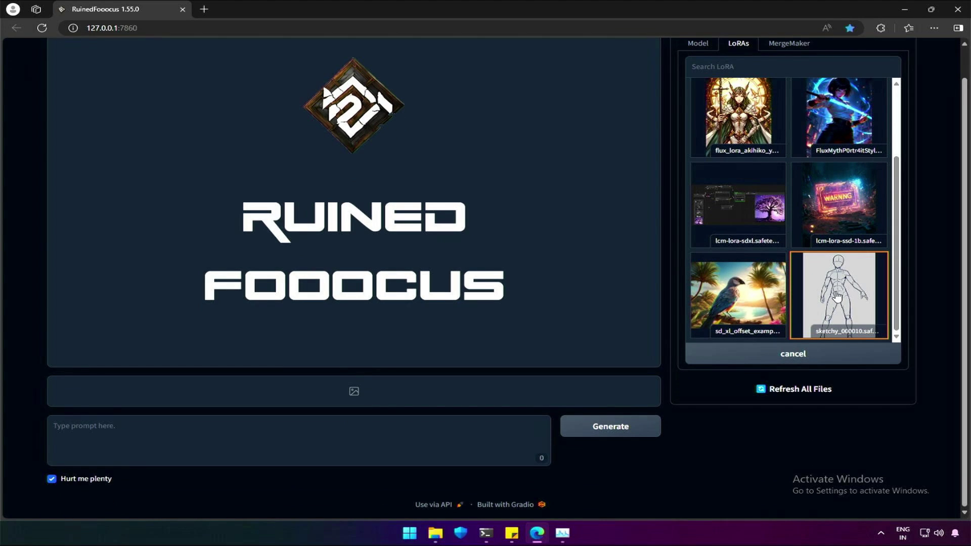
{"action": "left_click", "coordinate": [837, 296]}
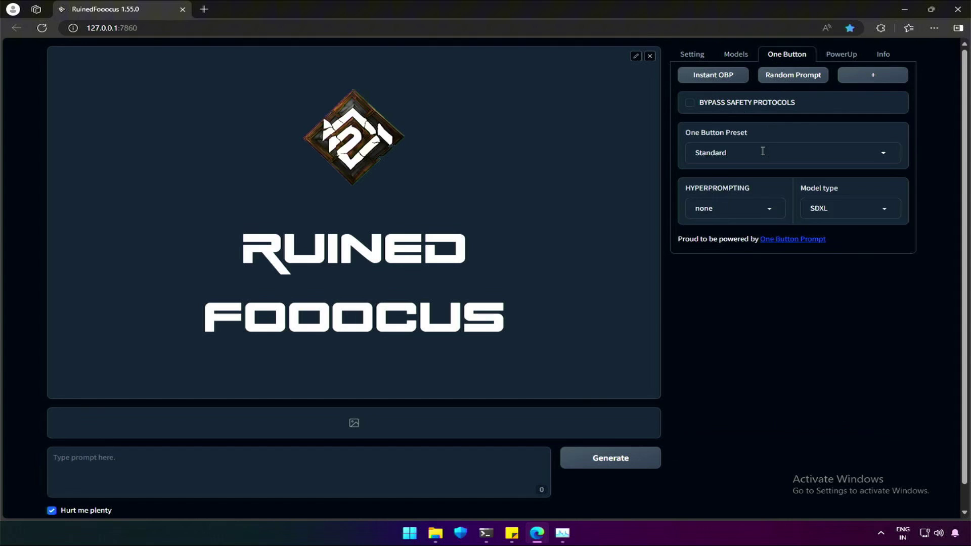
Step: Draw a random Artful People Portraits prompt (Islandpunk playsuit woman) and check the settings
{"action": "left_click", "coordinate": [763, 150]}
{"action": "left_click", "coordinate": [723, 229]}
{"action": "left_click", "coordinate": [779, 78]}
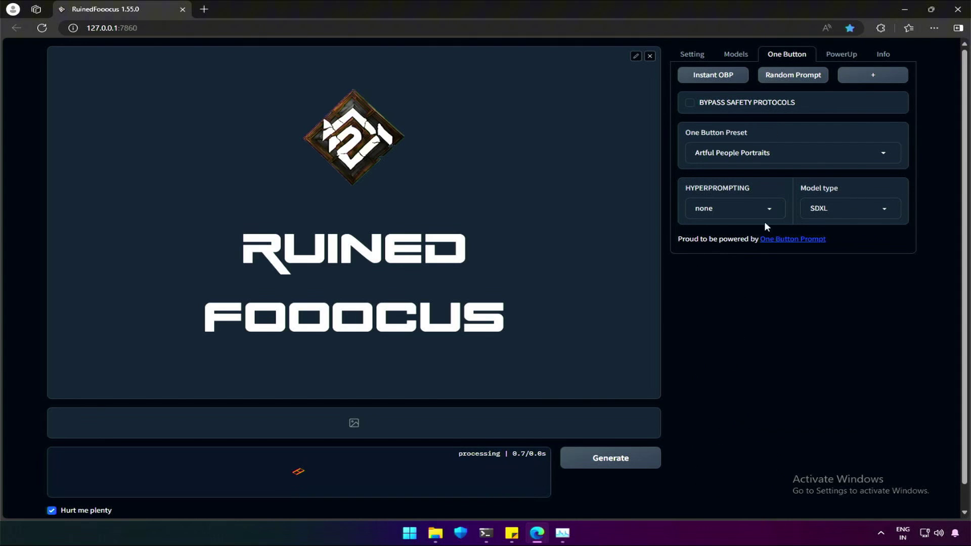
{"action": "left_click", "coordinate": [692, 54]}
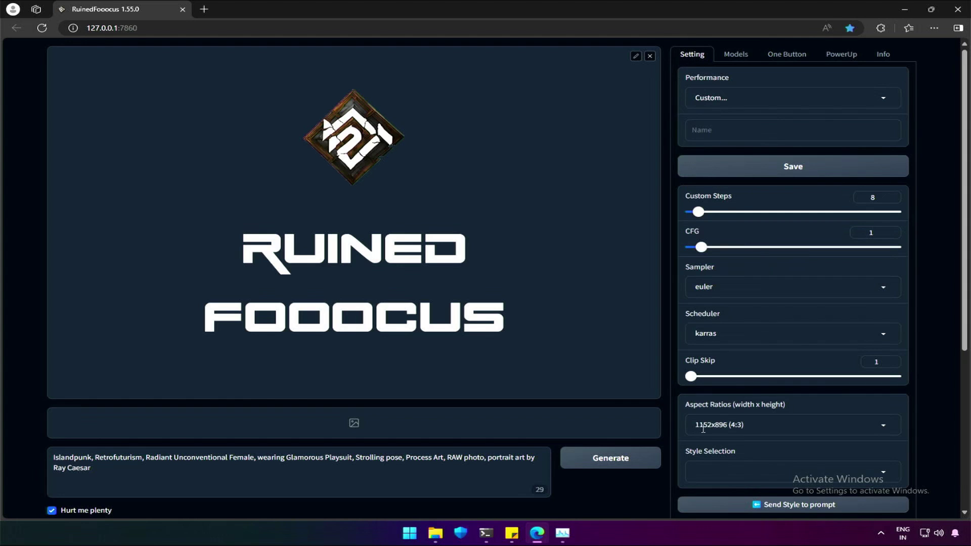
Step: Generate the Islandpunk prompt twice with the sketchy LoRA while monitoring performance
{"action": "left_click", "coordinate": [608, 464]}
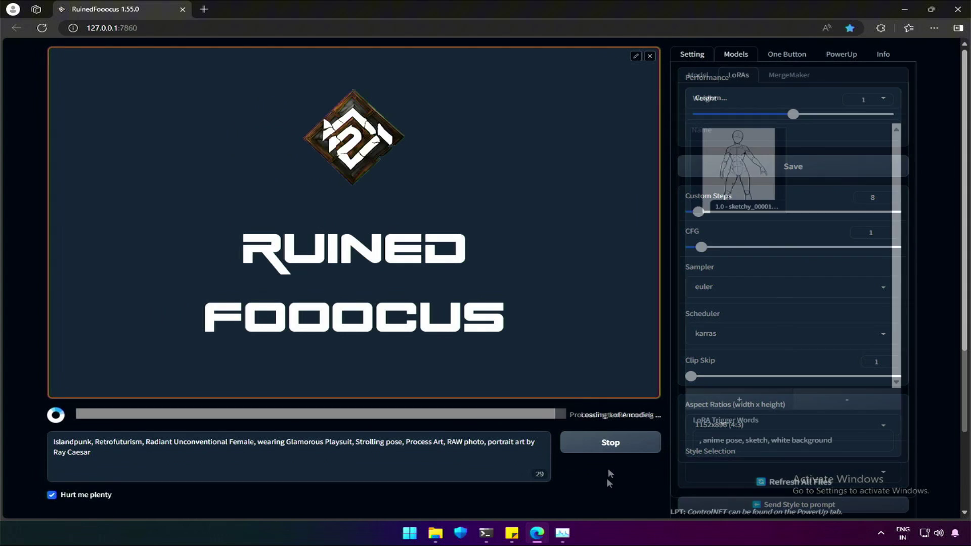
{"action": "left_click", "coordinate": [563, 533]}
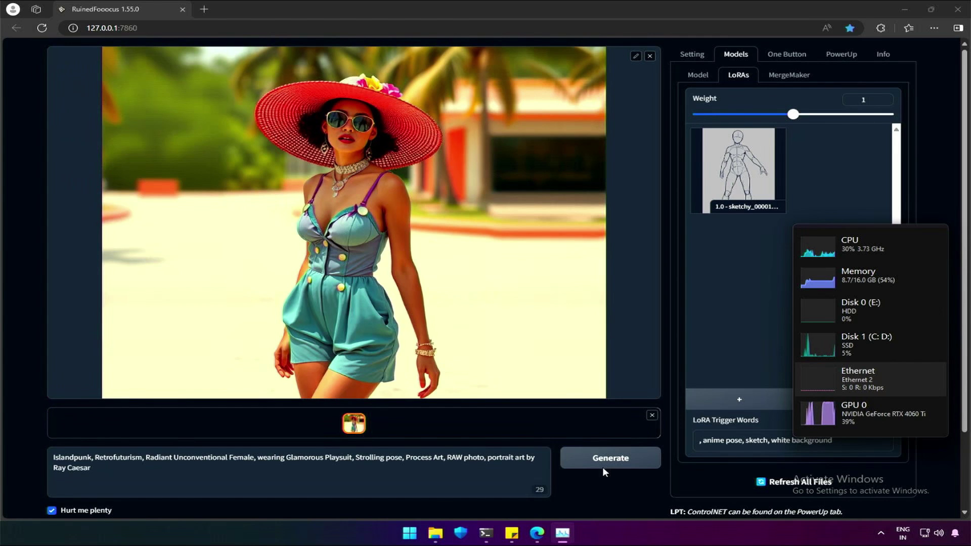
{"action": "left_click", "coordinate": [603, 467]}
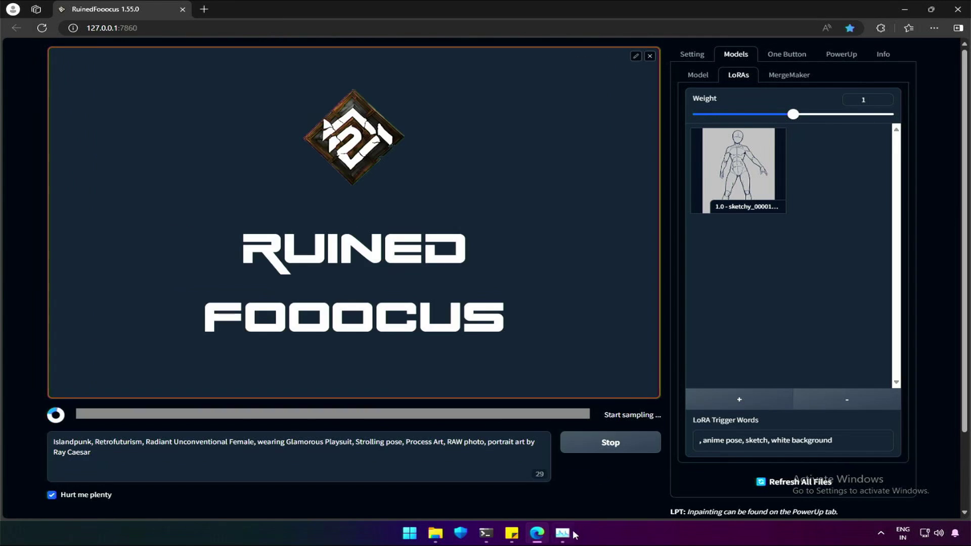
{"action": "left_click", "coordinate": [563, 533]}
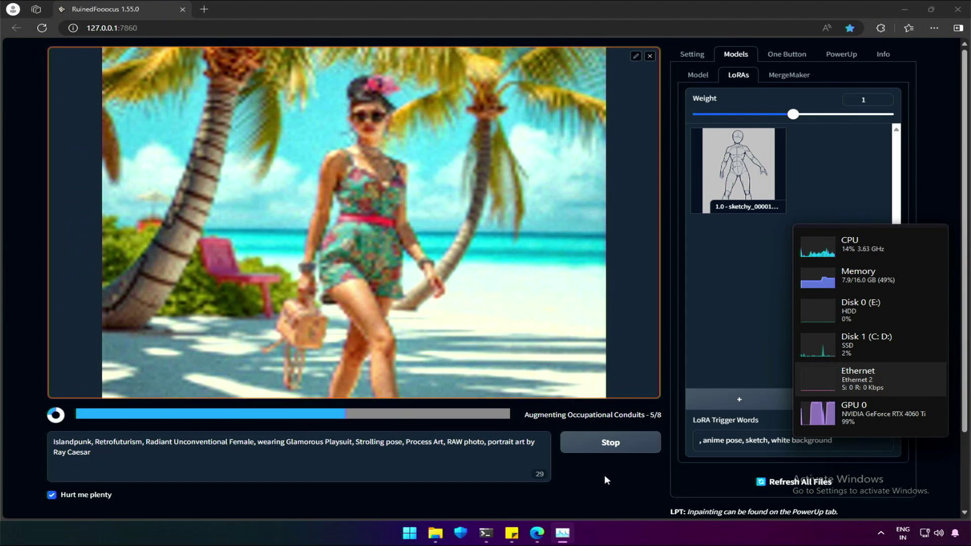
{"action": "left_click", "coordinate": [799, 486]}
Step: Append the trigger words 'anime pose, sketch, white background' to the prompt, generate, and view the result full-size
{"action": "triple_click", "coordinate": [795, 442]}
{"action": "key", "text": "ctrl+c"}
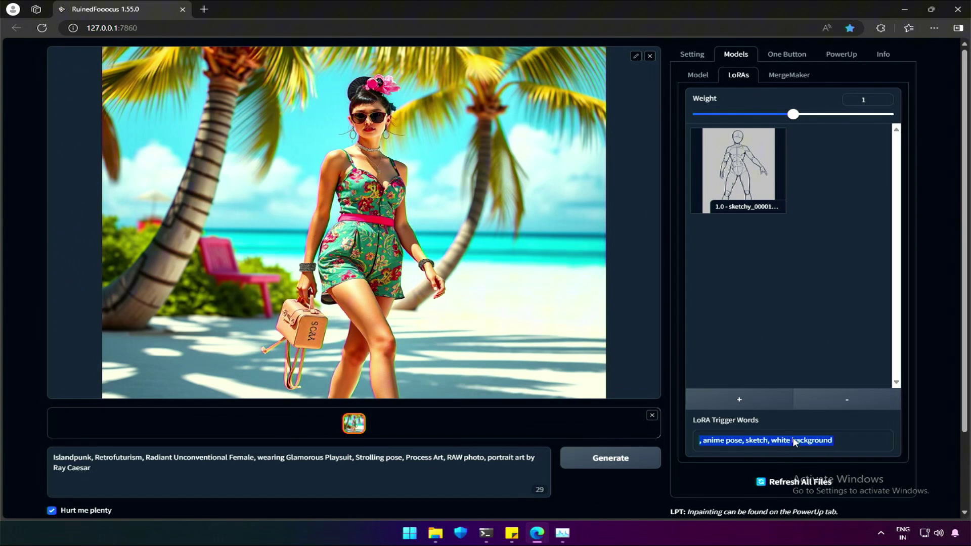
{"action": "left_click", "coordinate": [320, 469]}
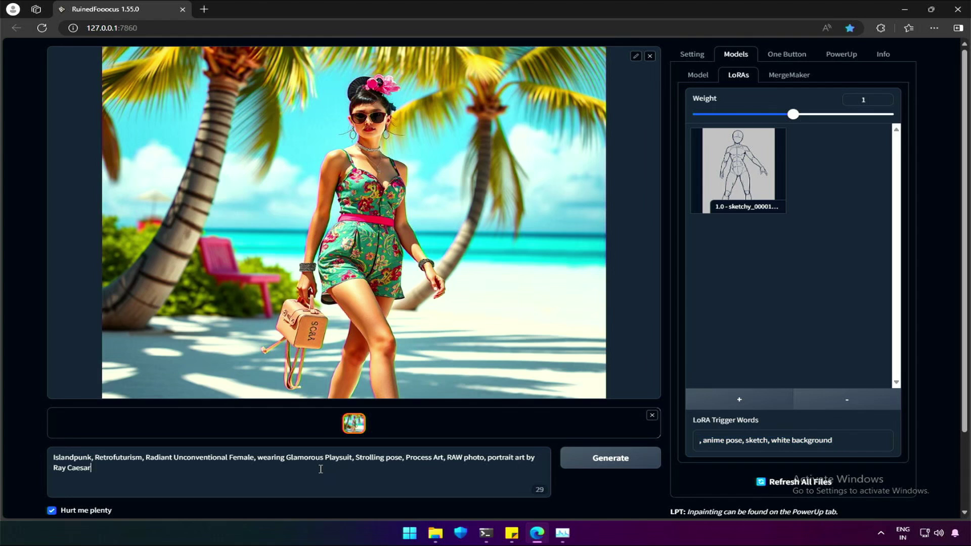
{"action": "key", "text": "ctrl+v"}
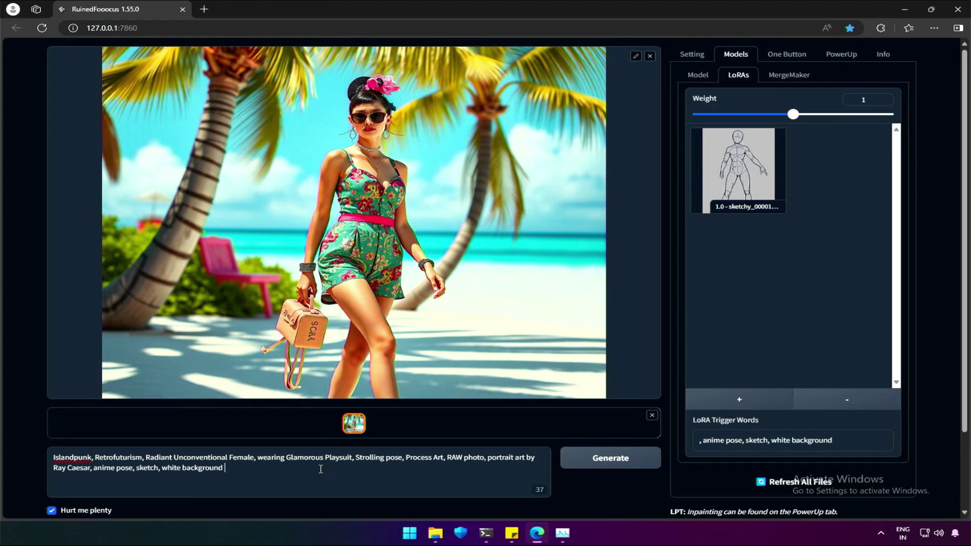
{"action": "left_click", "coordinate": [605, 467]}
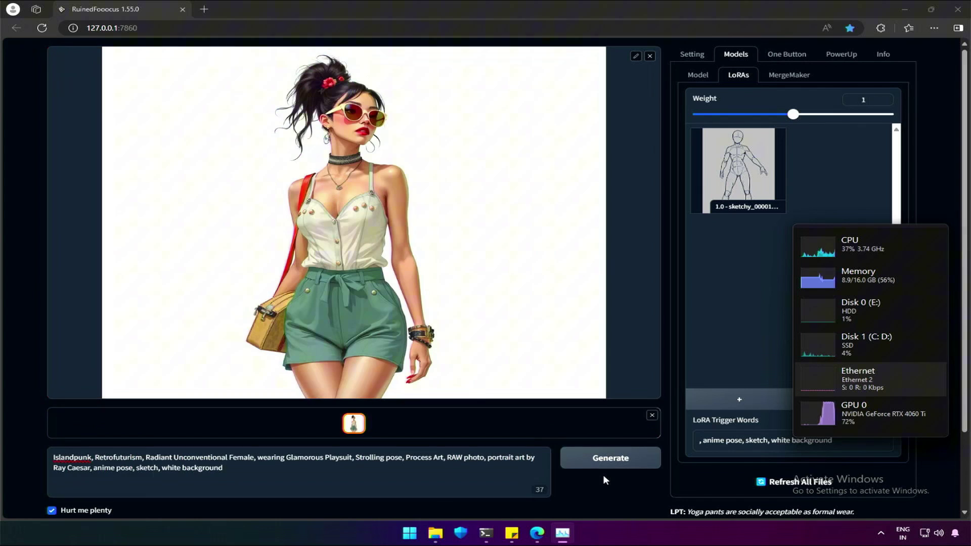
{"action": "left_click", "coordinate": [326, 177]}
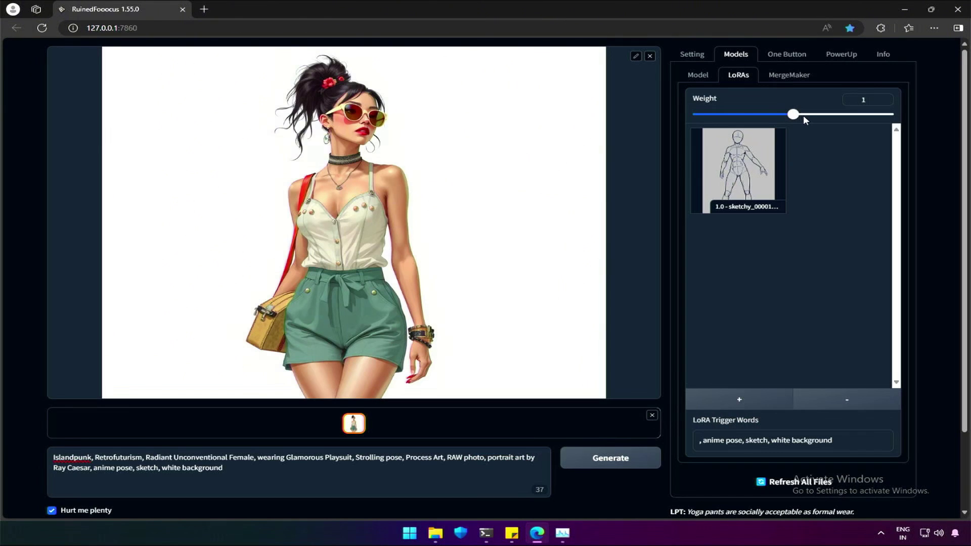
Step: Set the sketchy LoRA weight to 1.35, generate, and open the palm-tree figure full-size
{"action": "left_click_drag", "start_coordinate": [794, 115], "coordinate": [826, 115]}
{"action": "left_click", "coordinate": [614, 460]}
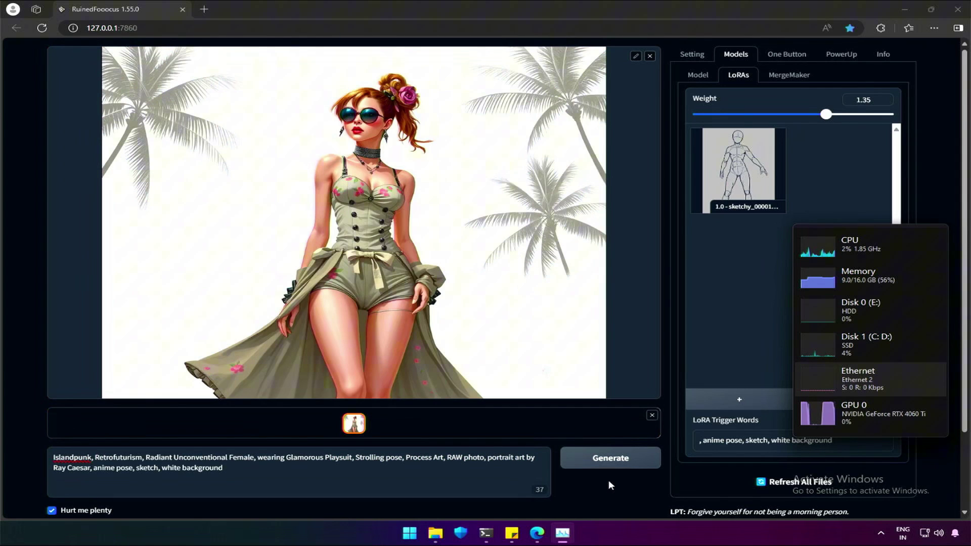
{"action": "left_click", "coordinate": [374, 252]}
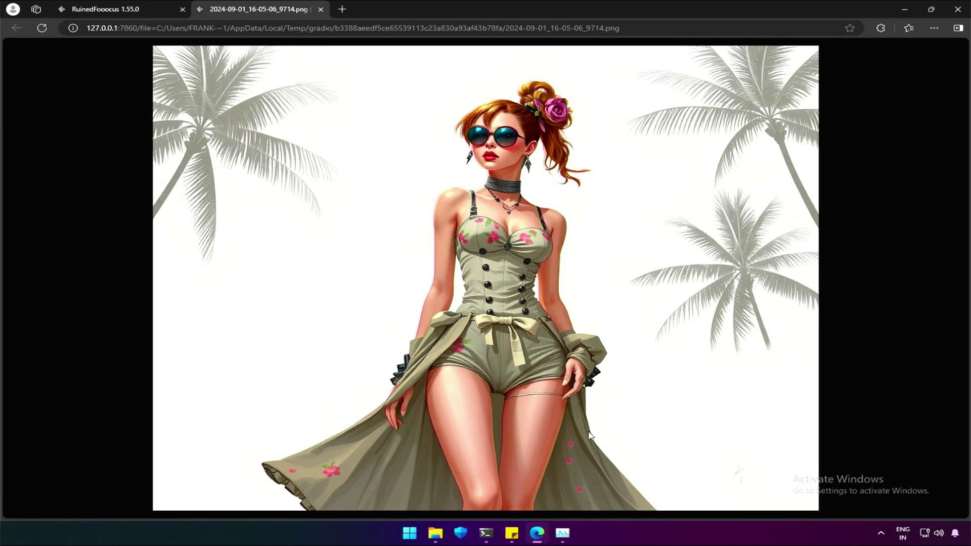